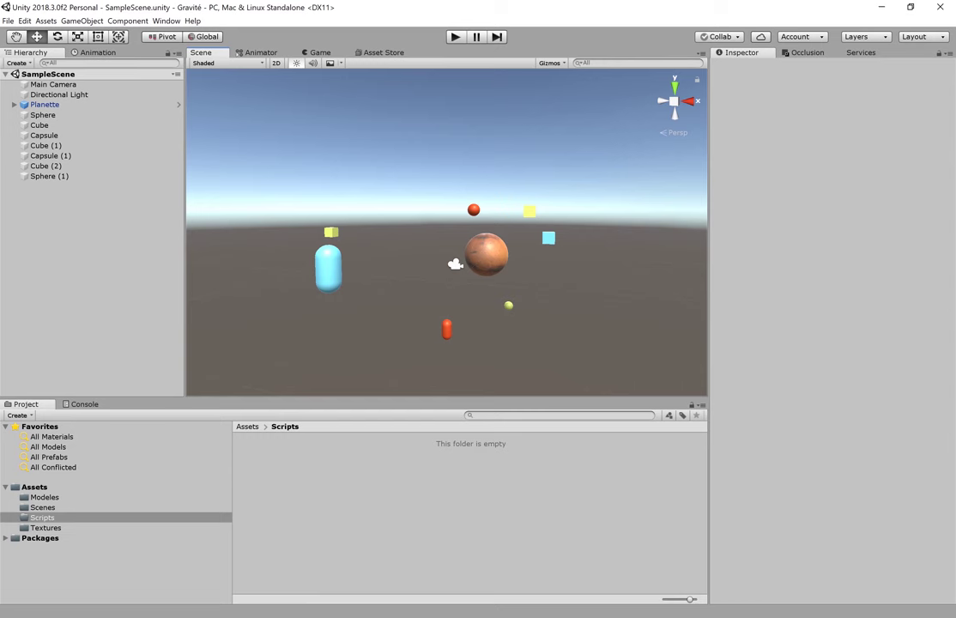
- Expand Planette in the Hierarchy and inspect the components of its child Terre
left_click(45, 104)
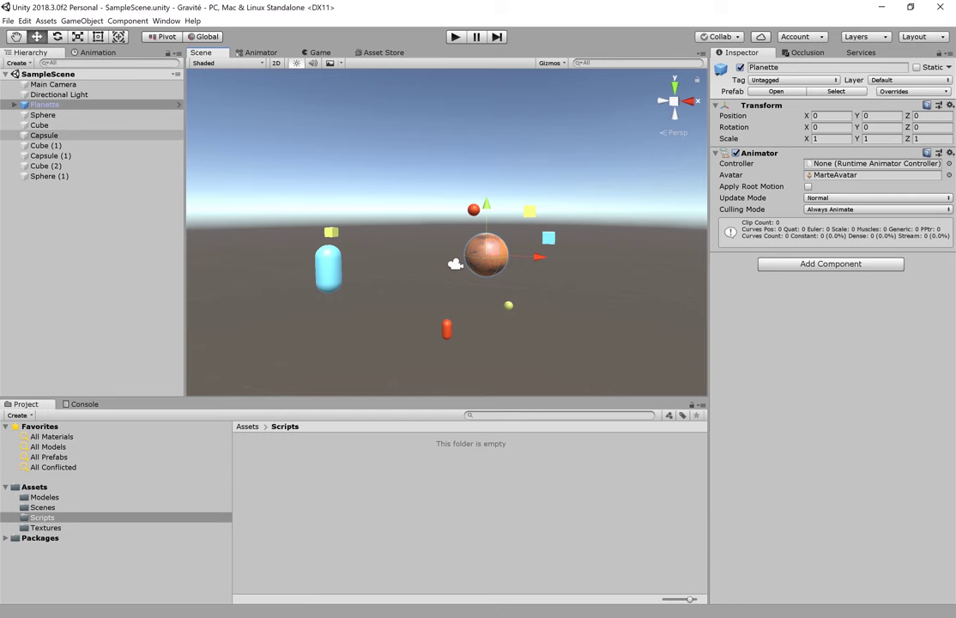
left_click(15, 104)
left_click(48, 114)
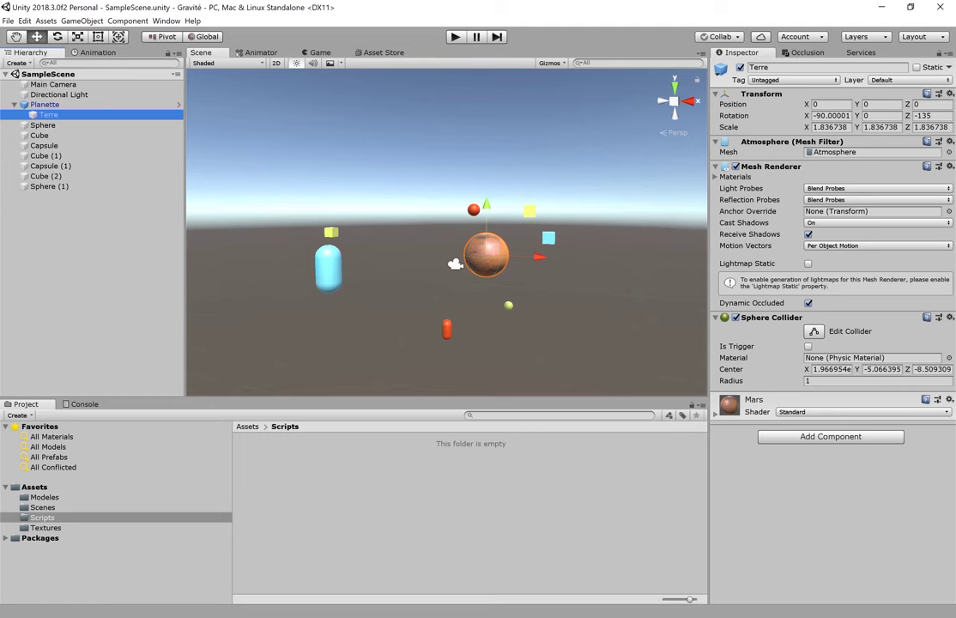
- Add a Sphere Collider to Planette and set its radius to 5
left_click(44, 104)
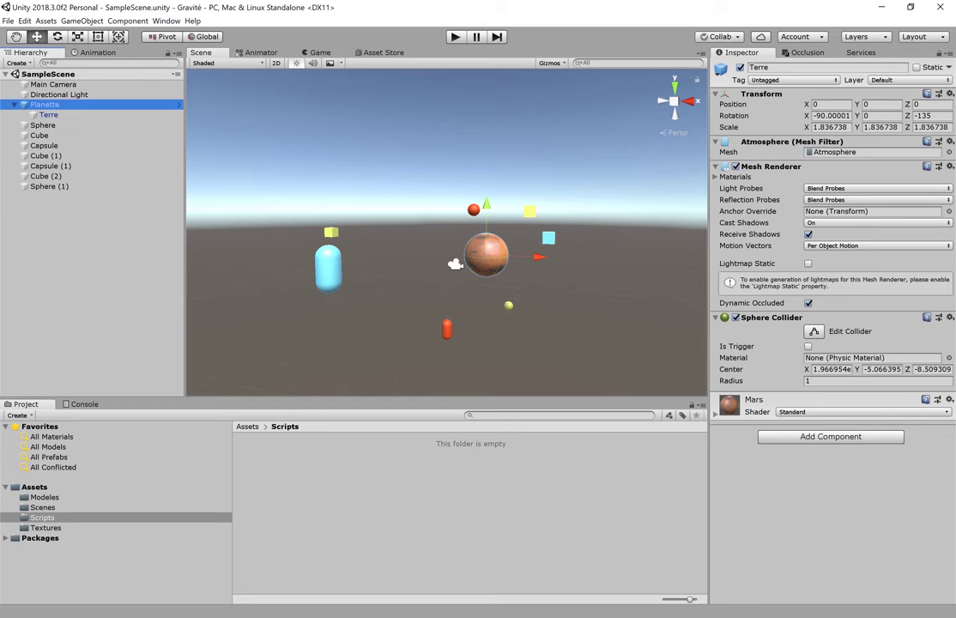
left_click(830, 263)
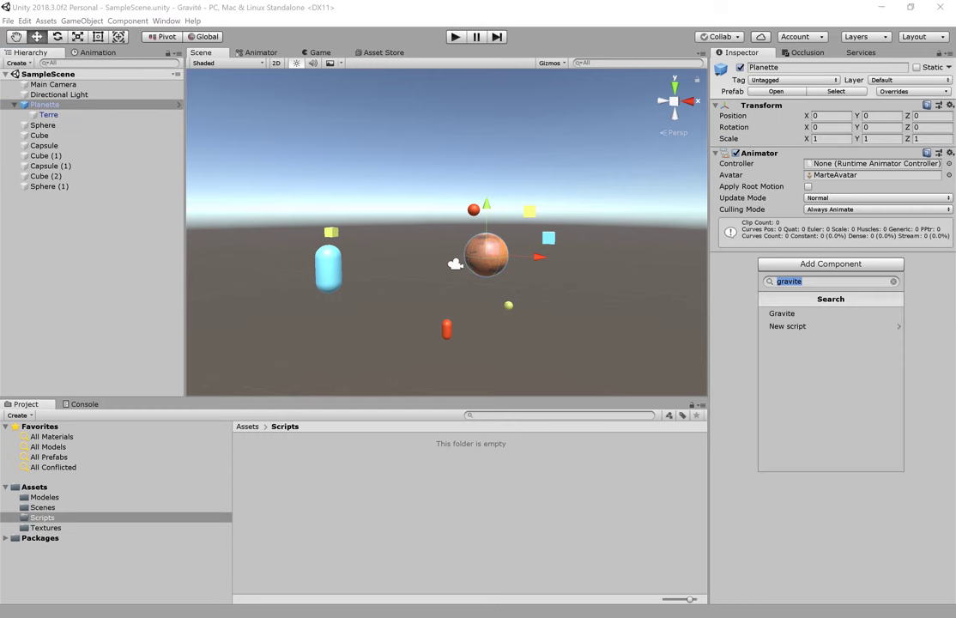
key("BackSpace")
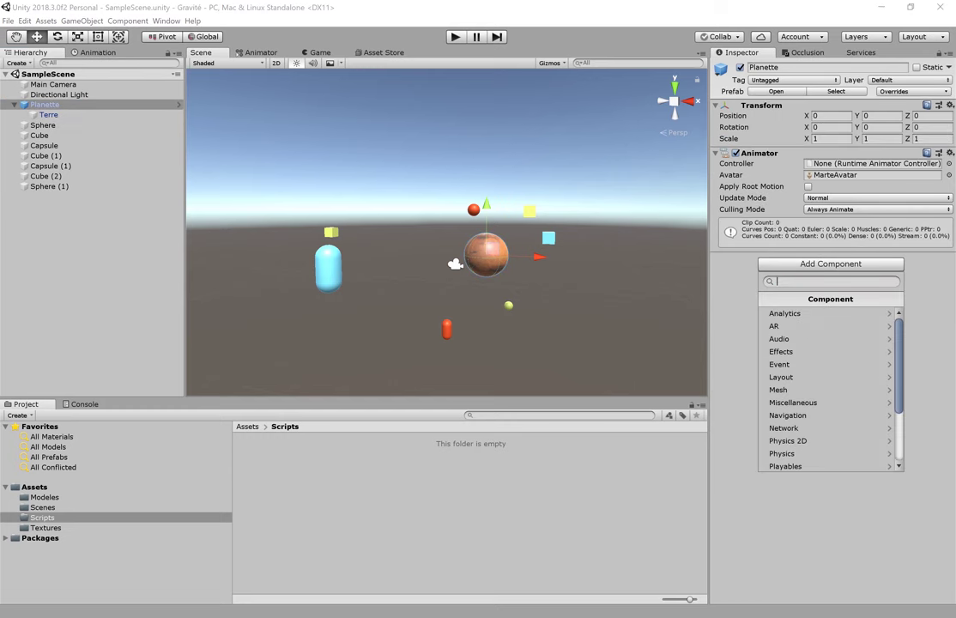
type("sphe")
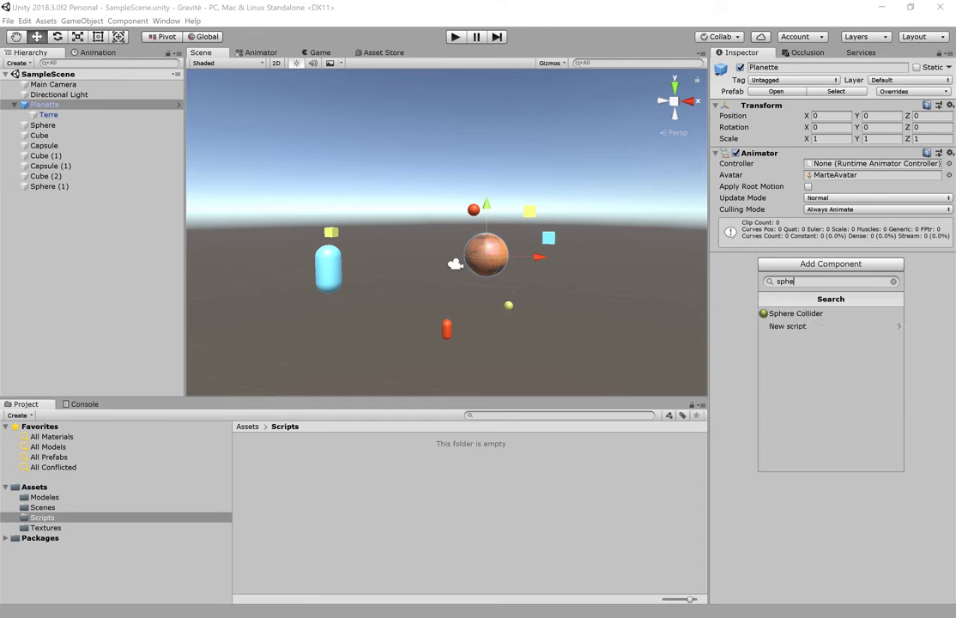
type("re")
key("Return")
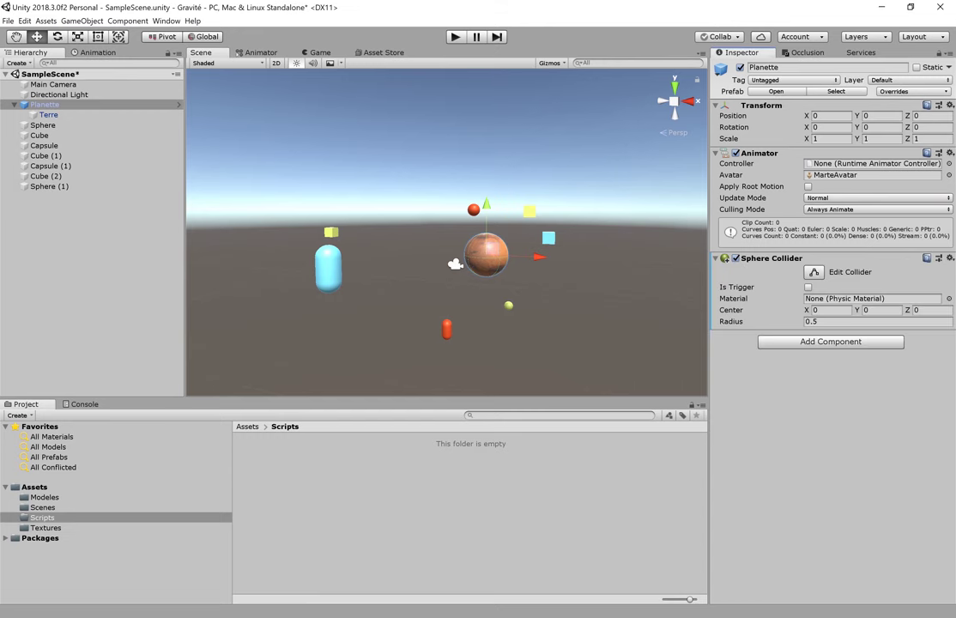
left_click(876, 321)
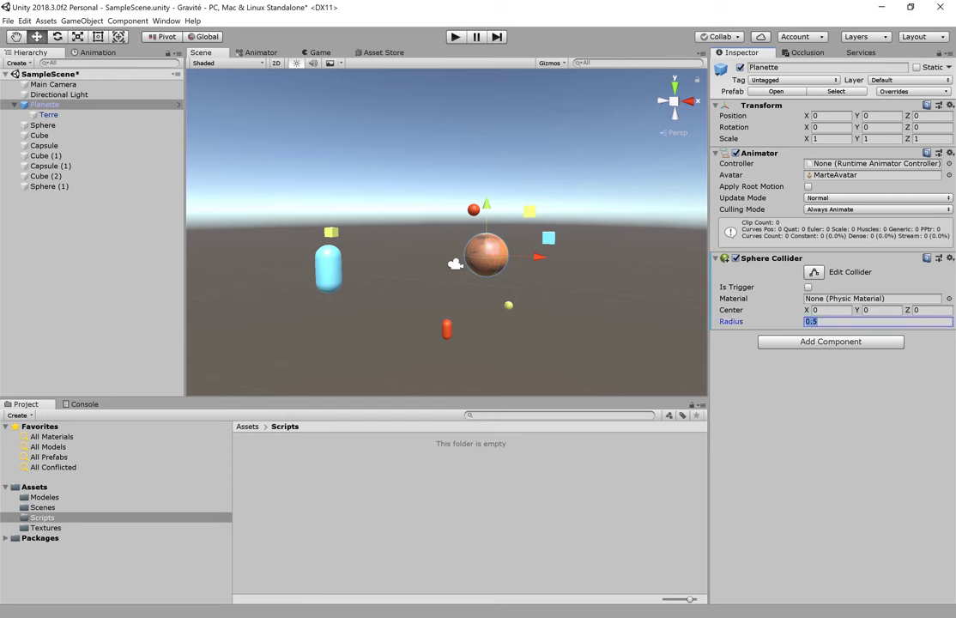
type("5")
- Save the scene and copy the OnTriggerStay name from the documentation page
scroll(446, 231, "up", 2)
scroll(447, 232, "up", 2)
scroll(446, 232, "up", 2)
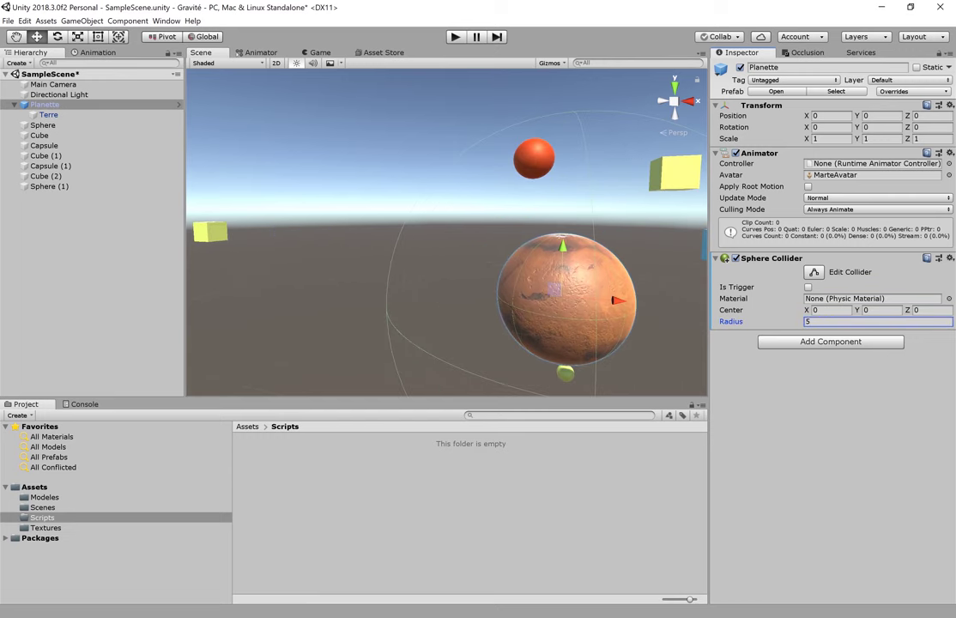
left_click_drag(446, 232, 403, 223, "alt")
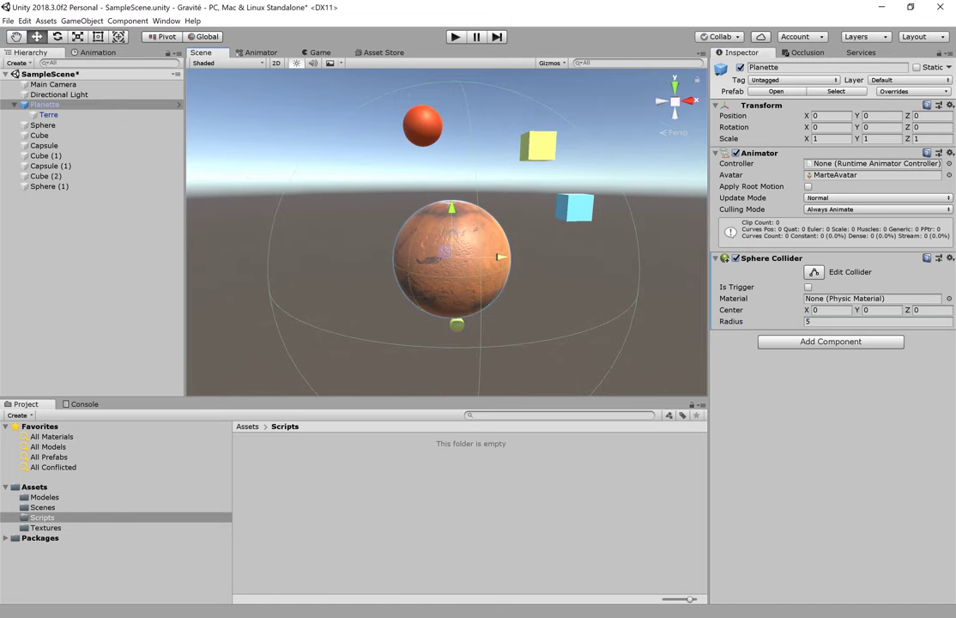
scroll(447, 231, "down", 2)
key("ctrl+s")
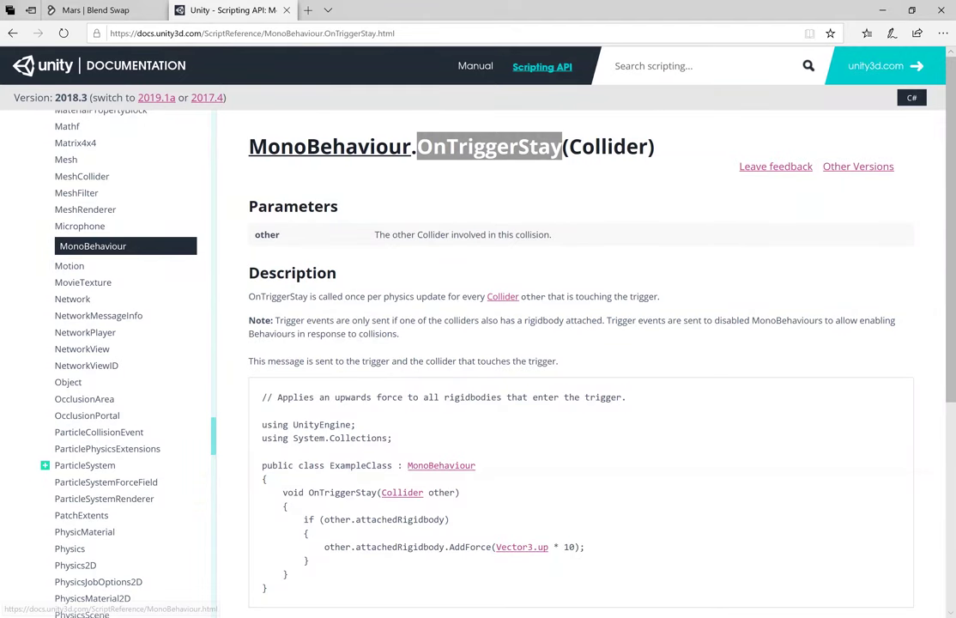
right_click(461, 146)
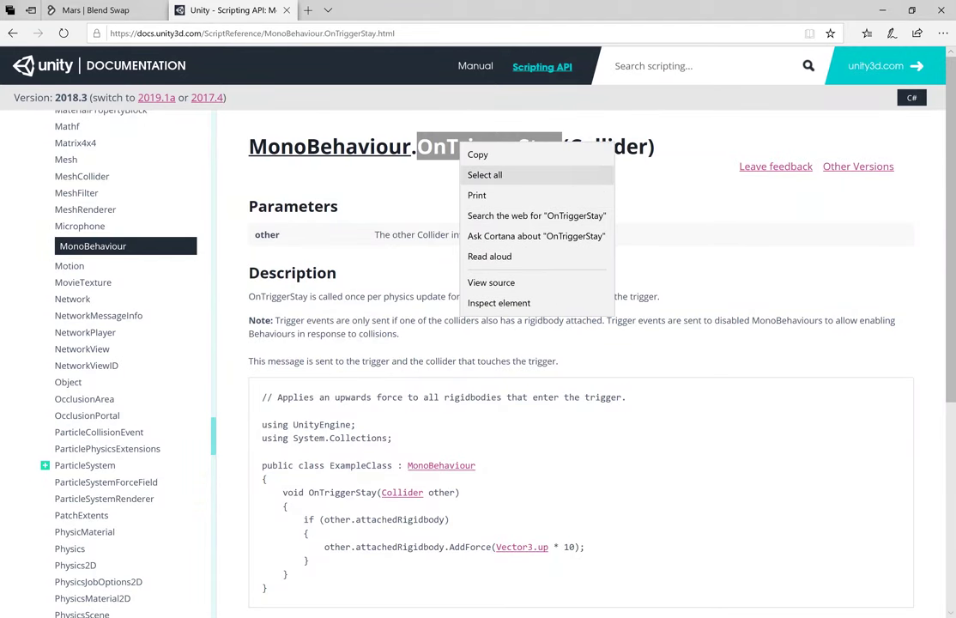
left_click(477, 154)
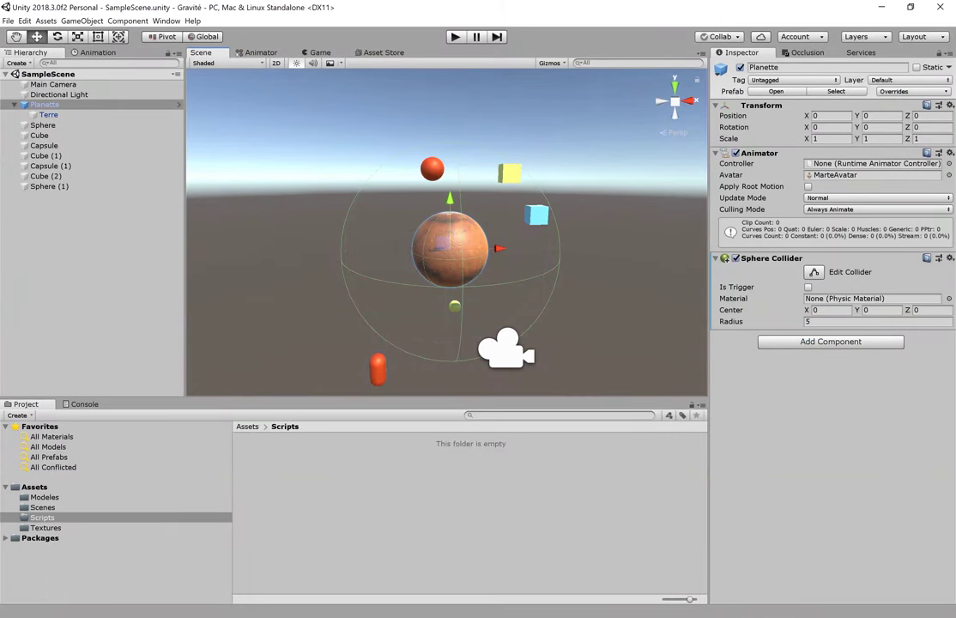
- Turn on Is Trigger for Planette's Sphere Collider, save, and add a Gravite C# script in Scripts
left_click(808, 286)
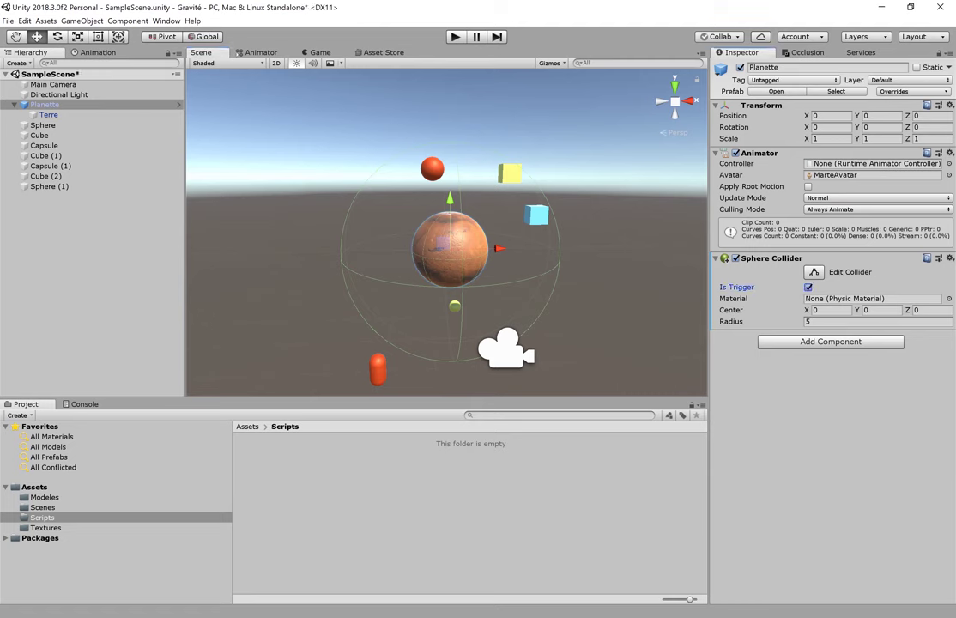
key("ctrl+s")
left_click(284, 491)
right_click(284, 491)
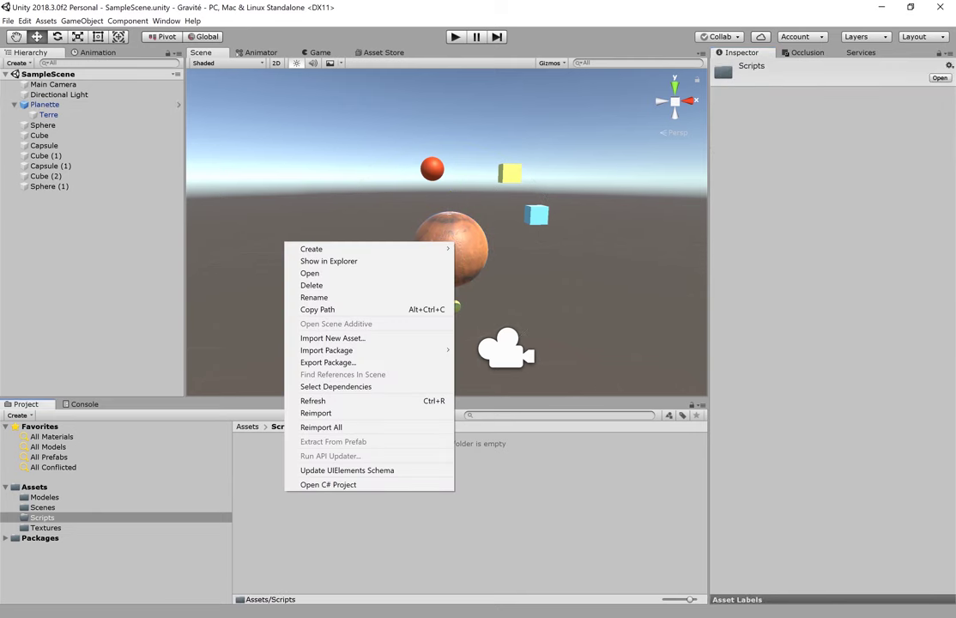
mouse_move(344, 249)
left_click(614, 256)
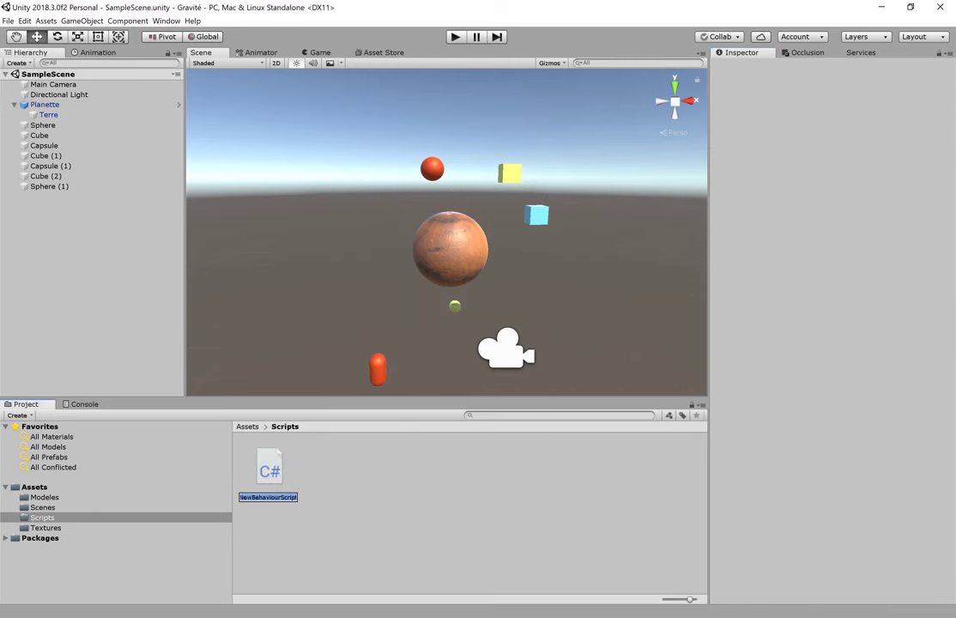
type("Gra")
type("vite")
key("Return")
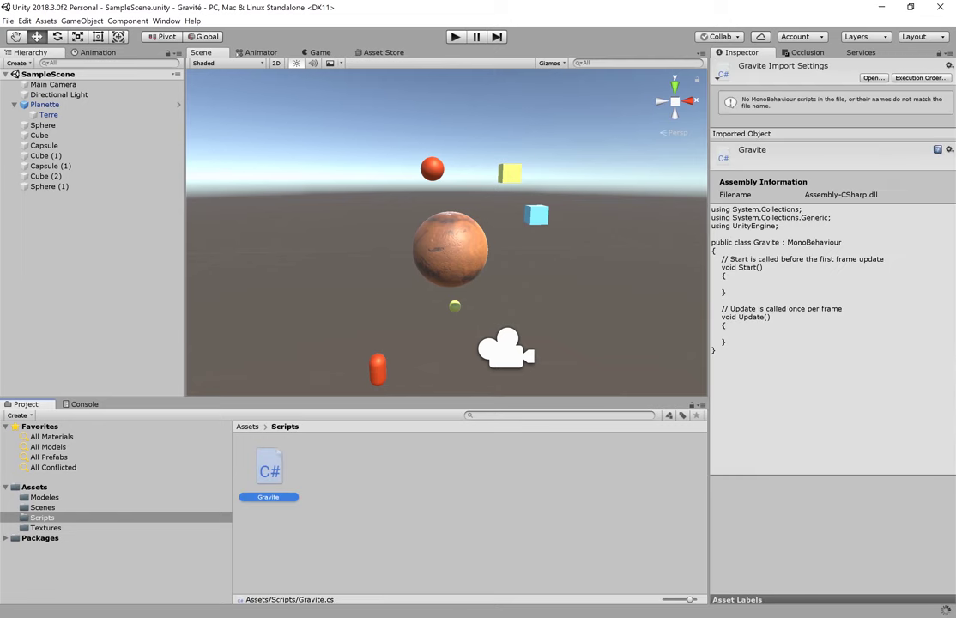
- Open the Gravite script, delete the default Start and Update methods, and save
double_click(268, 470)
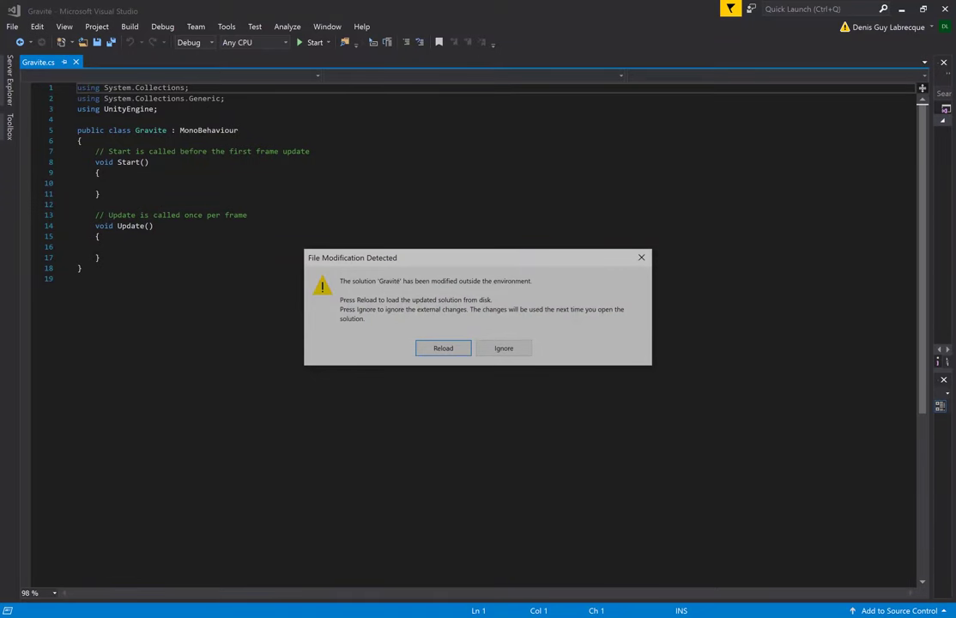
key("Return")
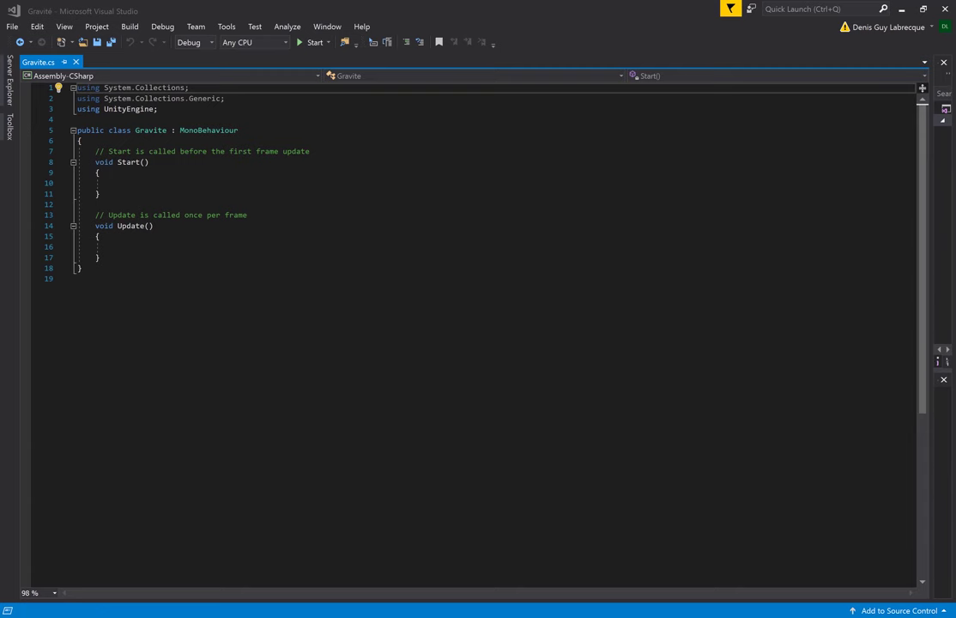
left_click_drag(101, 258, 77, 151)
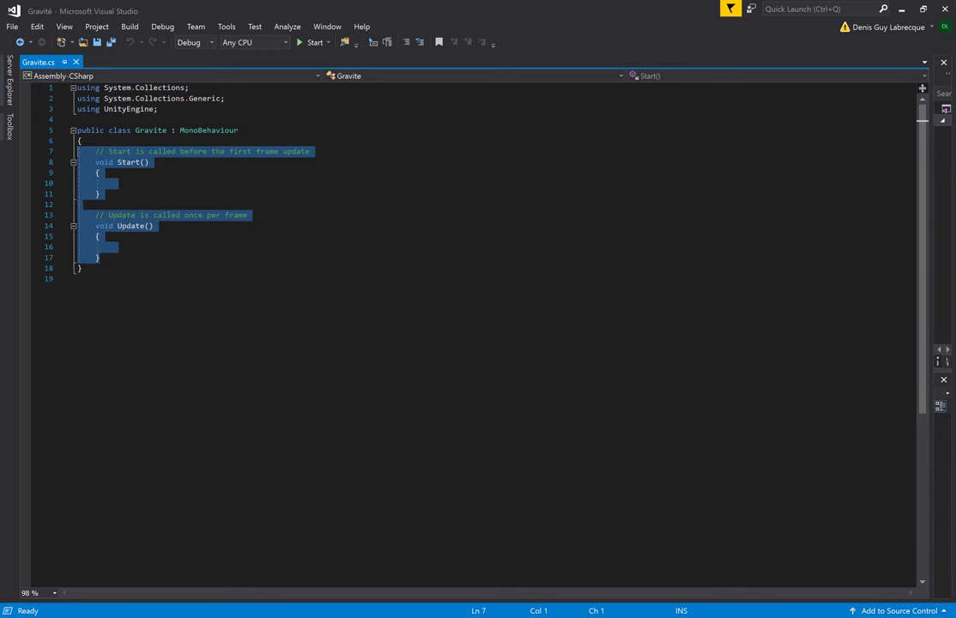
key("Delete")
key("ctrl+s")
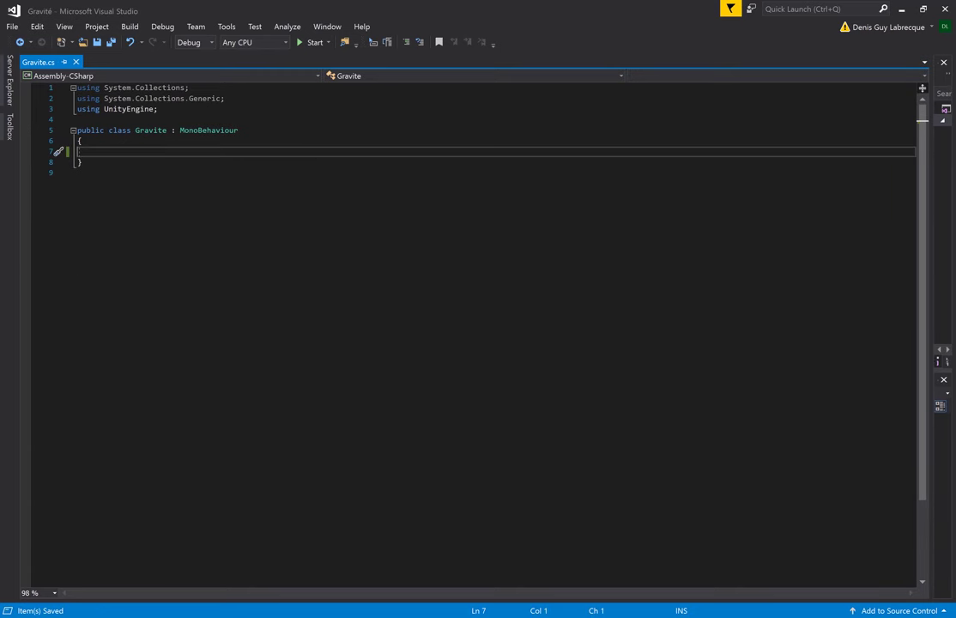
- Add [RequireComponent(typeof(SphereCollider))] above the Gravite class declaration
left_click(77, 119)
key("Return")
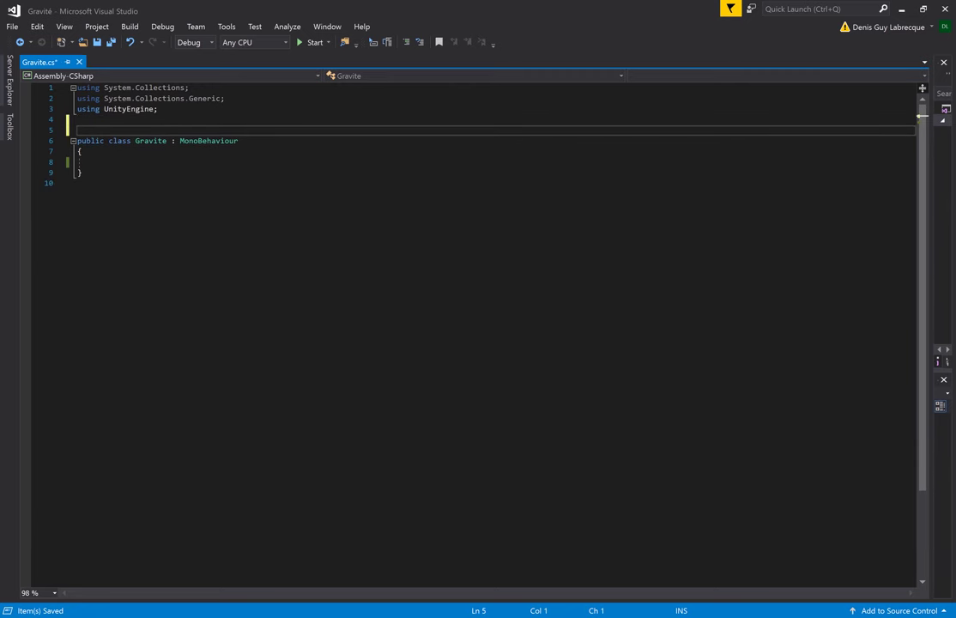
key("super+space")
key("super+space")
type("[")
type("Re")
key("Tab")
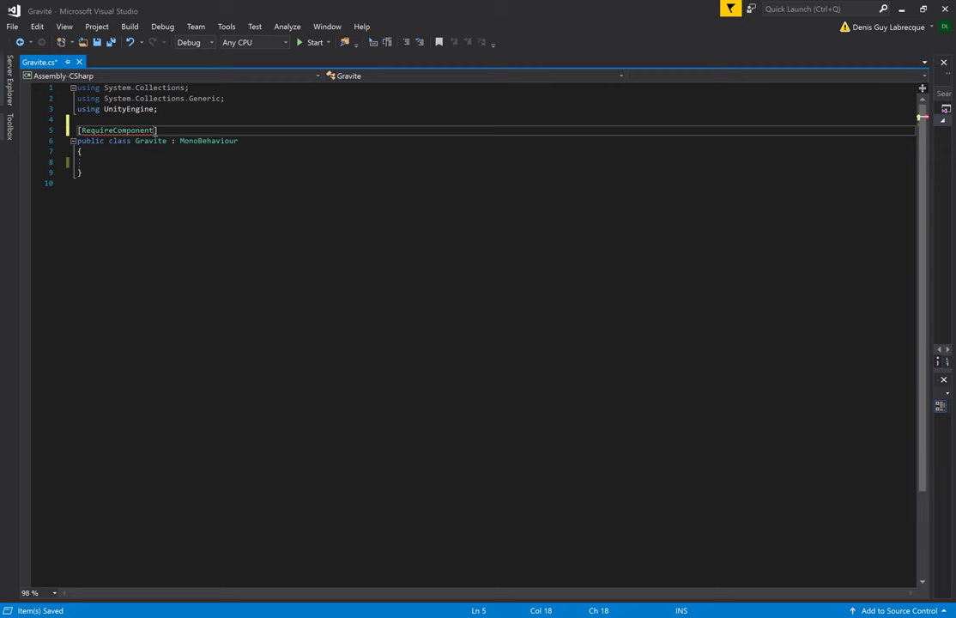
type("(")
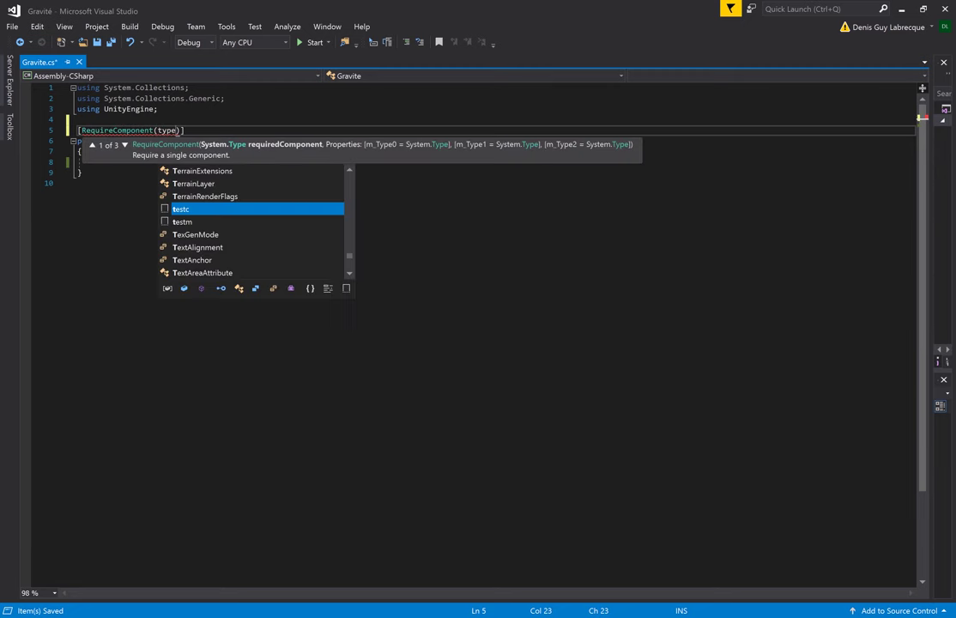
type("typeof")
key("Tab")
type("(")
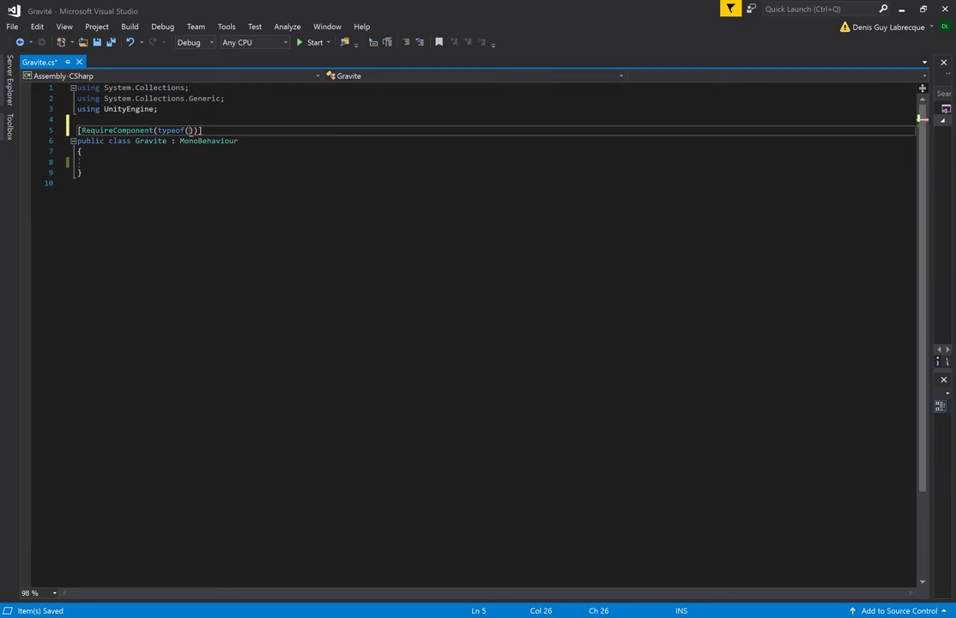
type("Sphere")
key("Down")
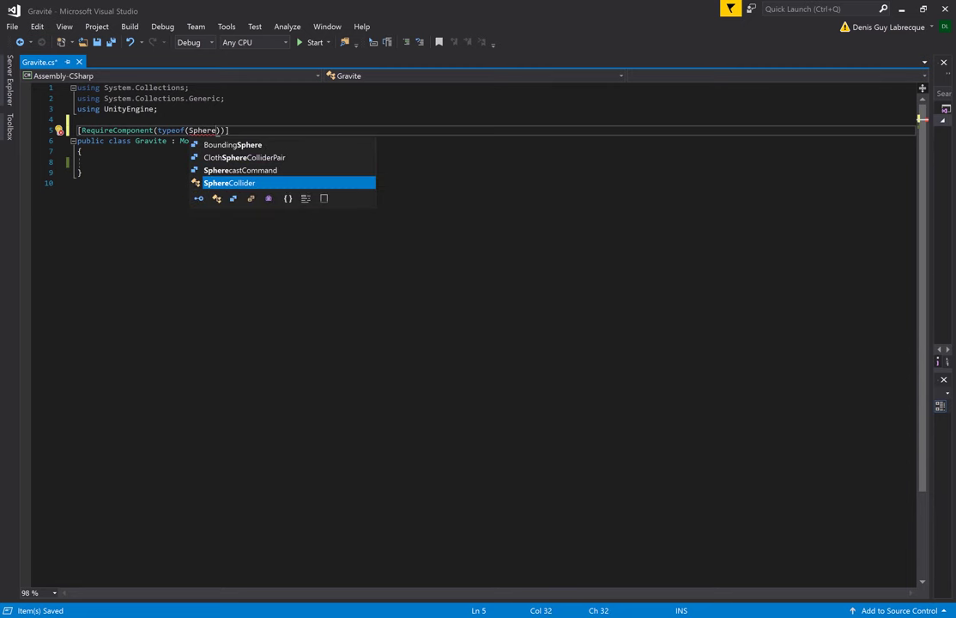
key("Tab")
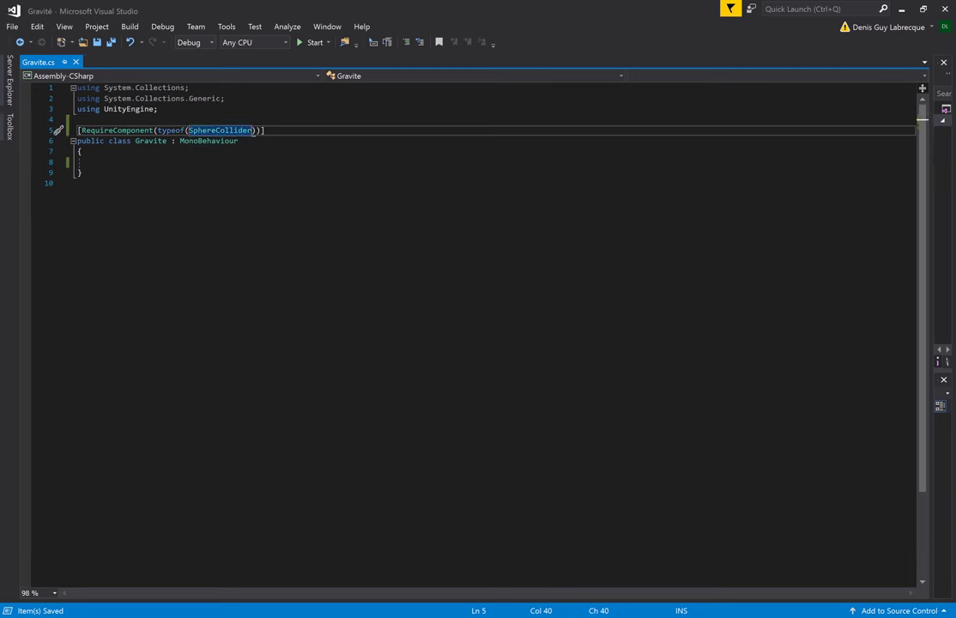
- Check Planette's trigger Sphere Collider of radius 5 in Unity, then return to the script
key("alt+Tab")
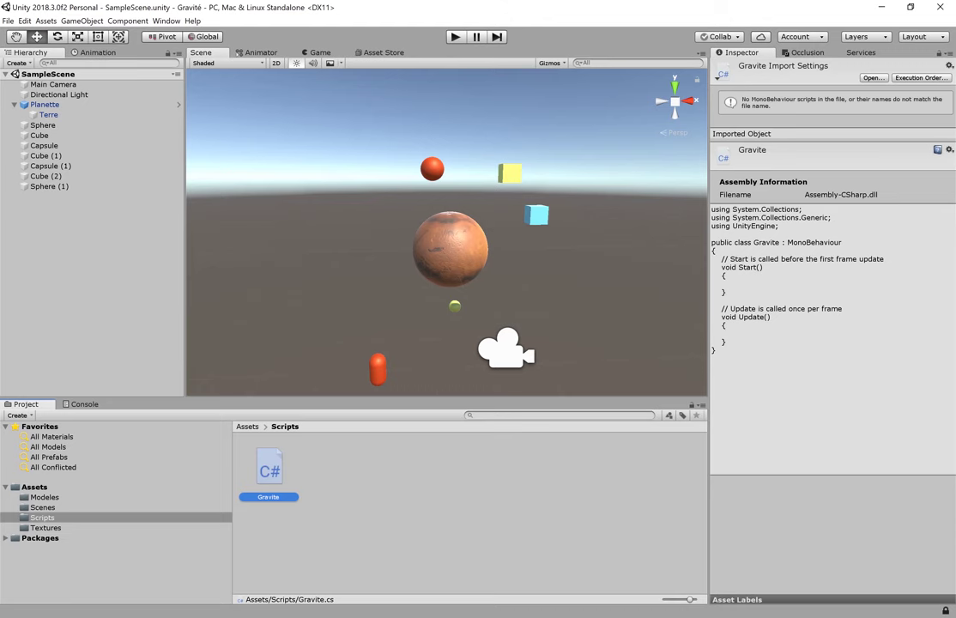
left_click(45, 103)
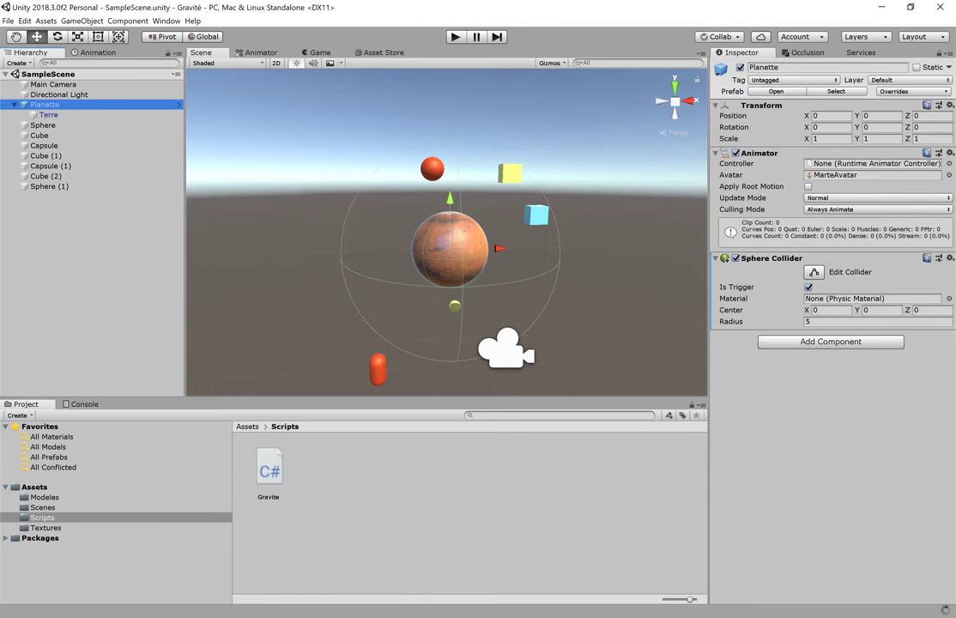
key("alt+Tab")
- Add an empty Awake() method and a SphereCollider m_RegionGravitionelle field above it
left_click(91, 162)
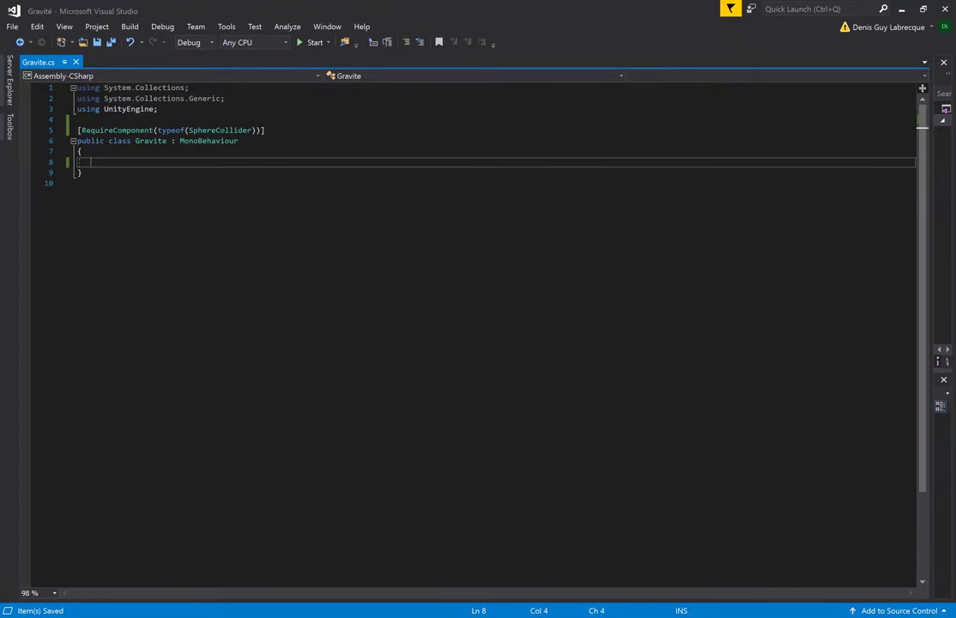
type("void ")
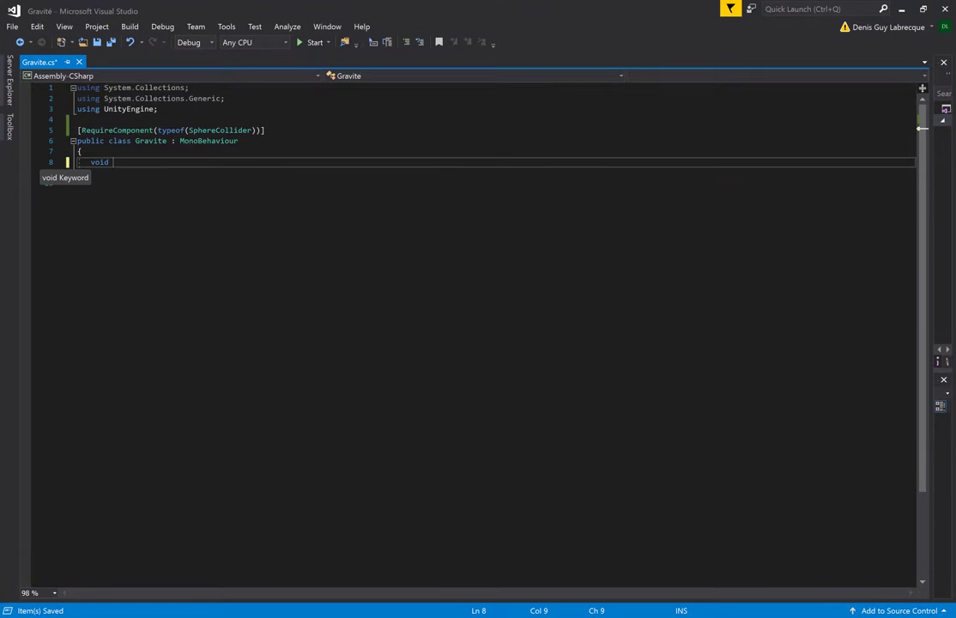
type("Awake() {")
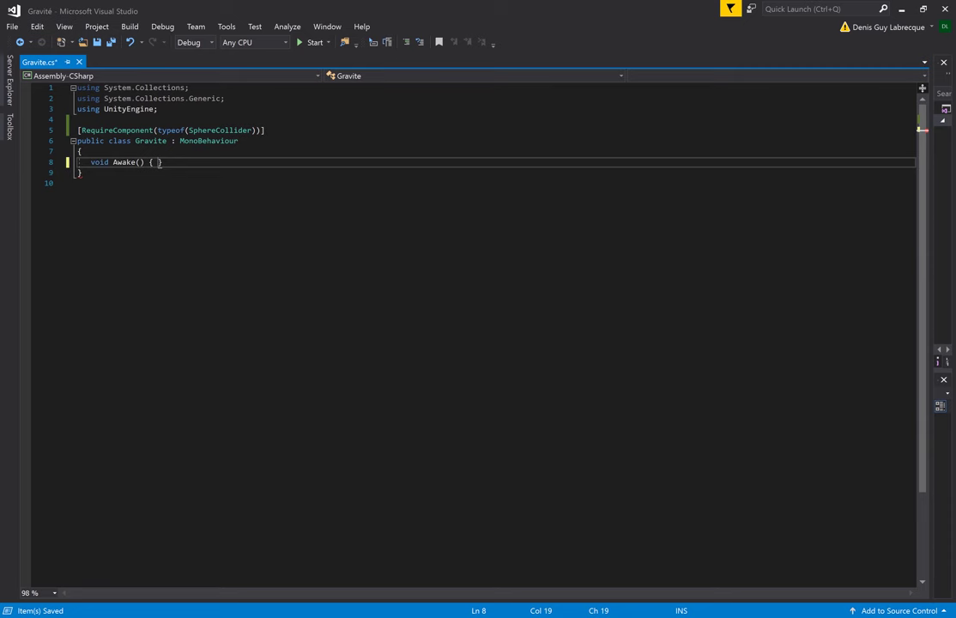
key("Return")
key("Up")
key("Up")
key("Up")
key("Return")
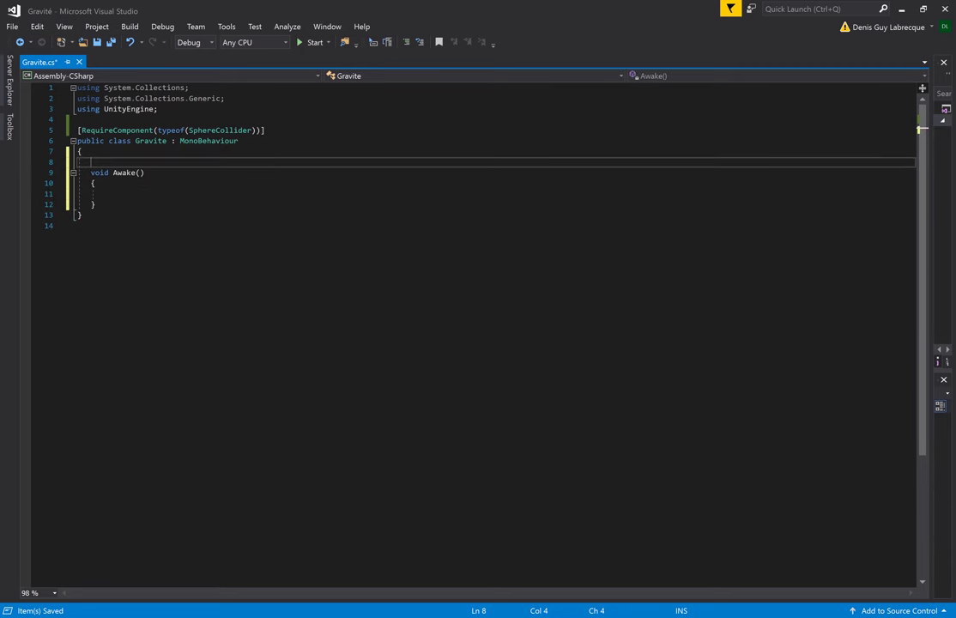
key("Return")
key("Up")
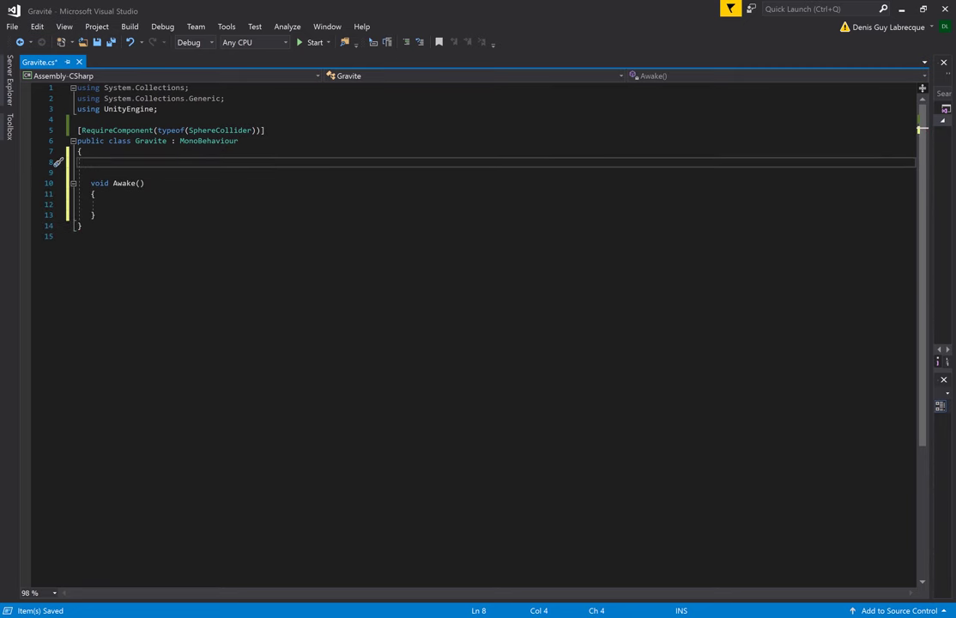
type("Speh")
key("BackSpace")
key("BackSpace")
type("h")
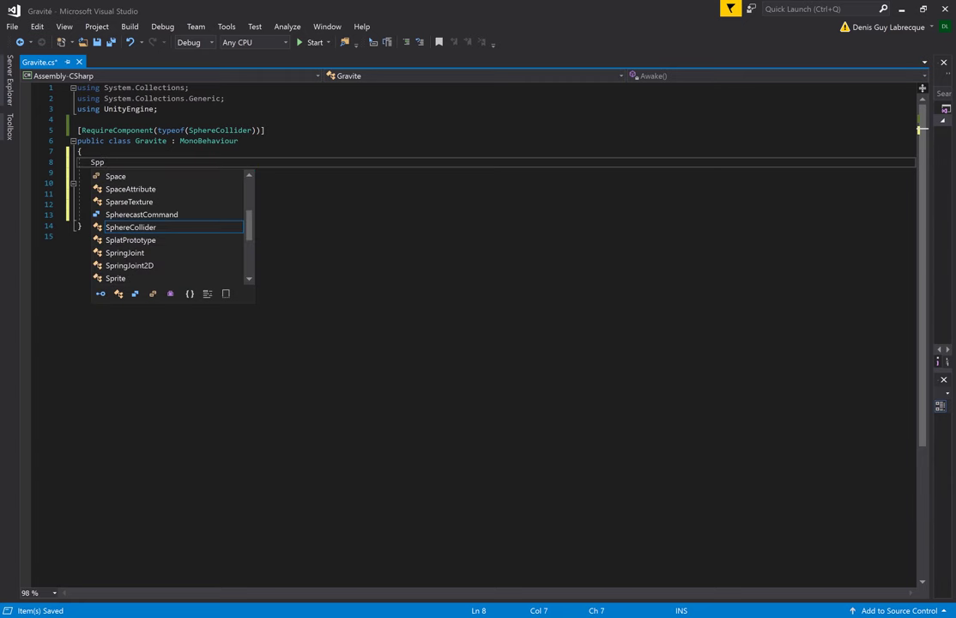
type("e")
key("Tab")
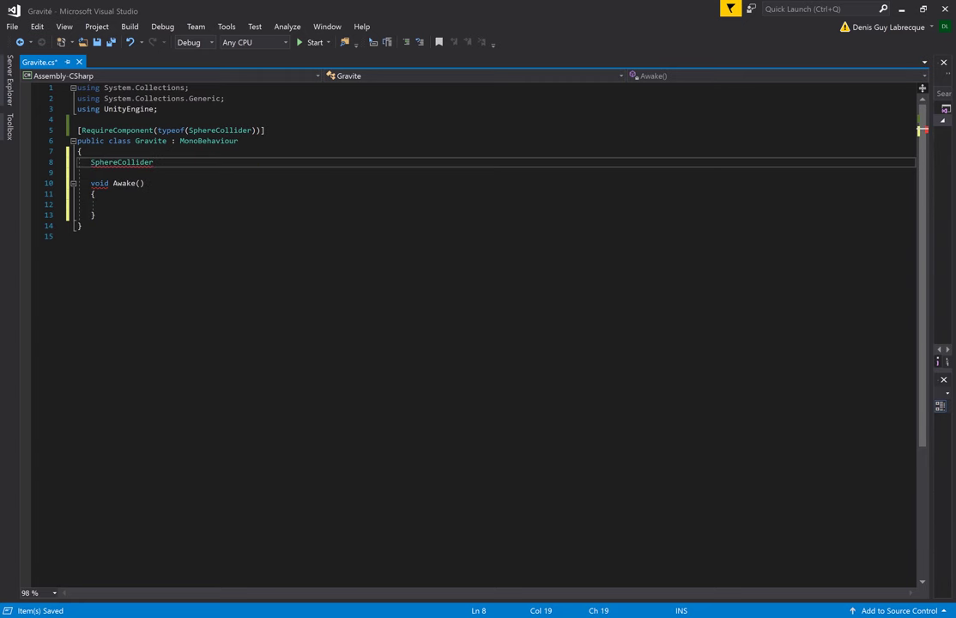
type(" m_Region")
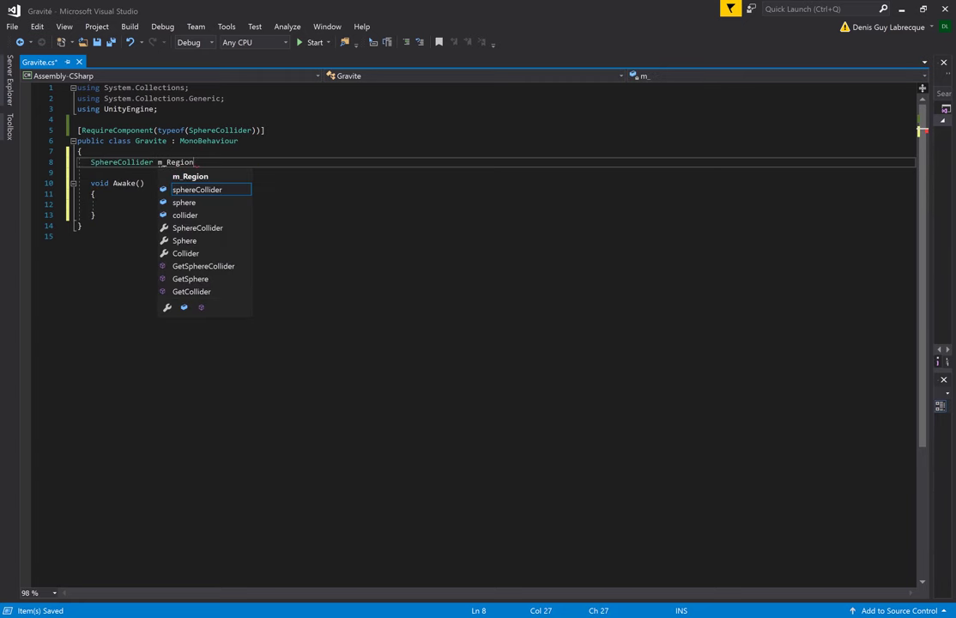
type("Gravitionel")
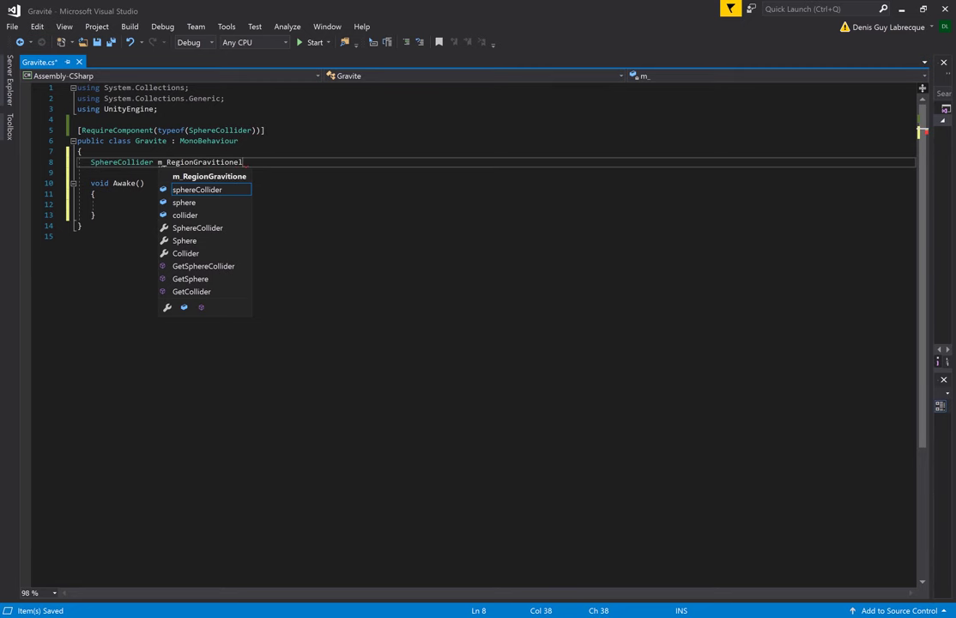
type("le;")
- In Awake, assign m_RegionGravitionelle = GetComponent<SphereCollider>();
left_click(104, 204)
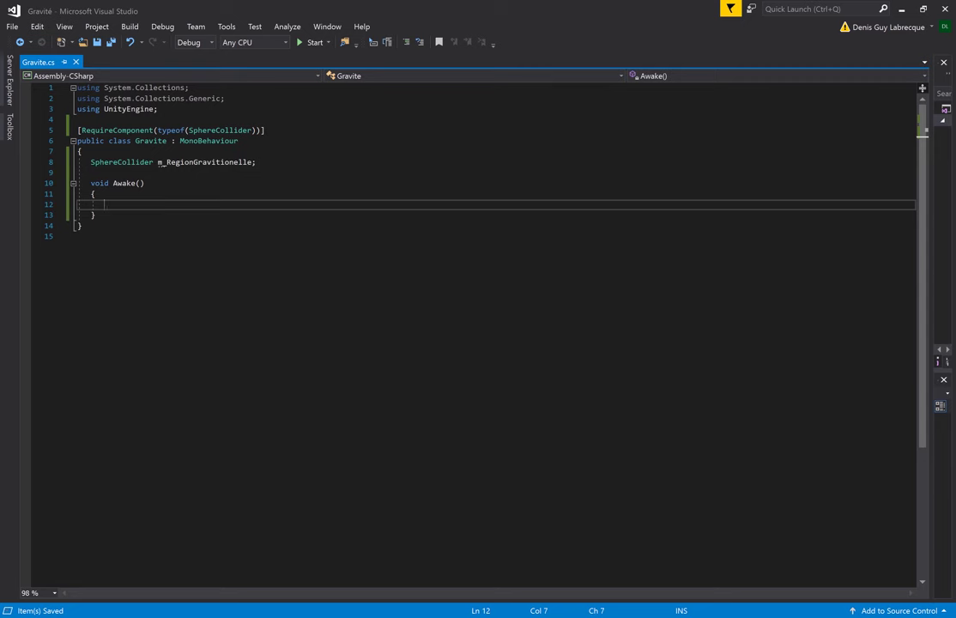
type("m_r")
key("Tab")
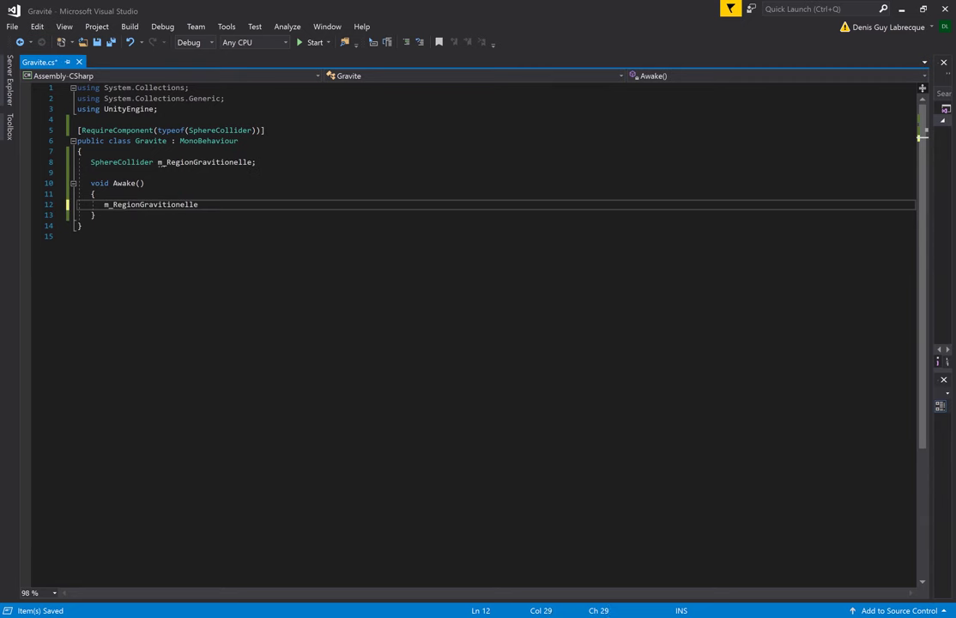
type(" = get")
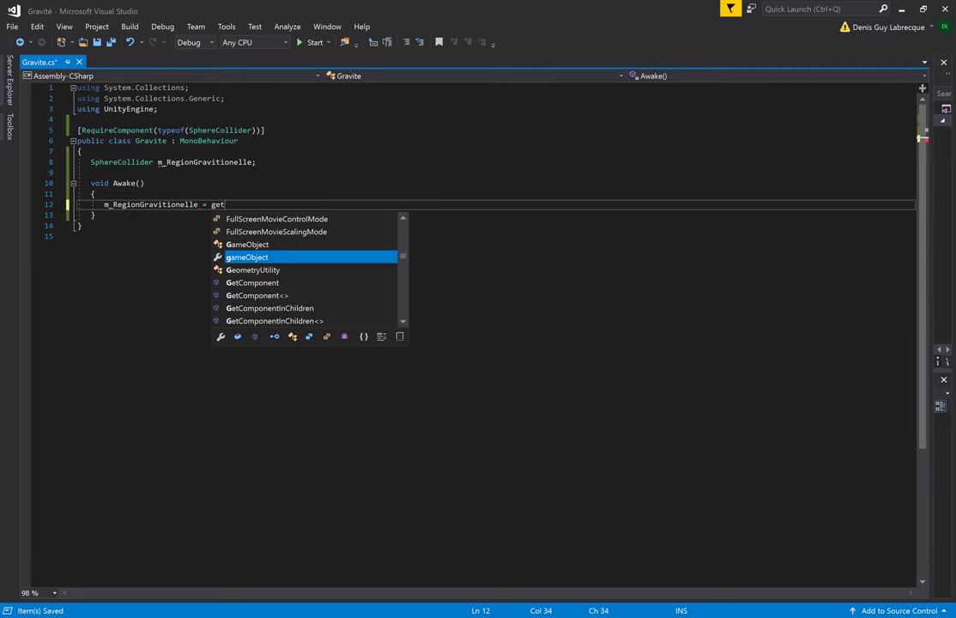
type("comp")
key("Tab")
type("<")
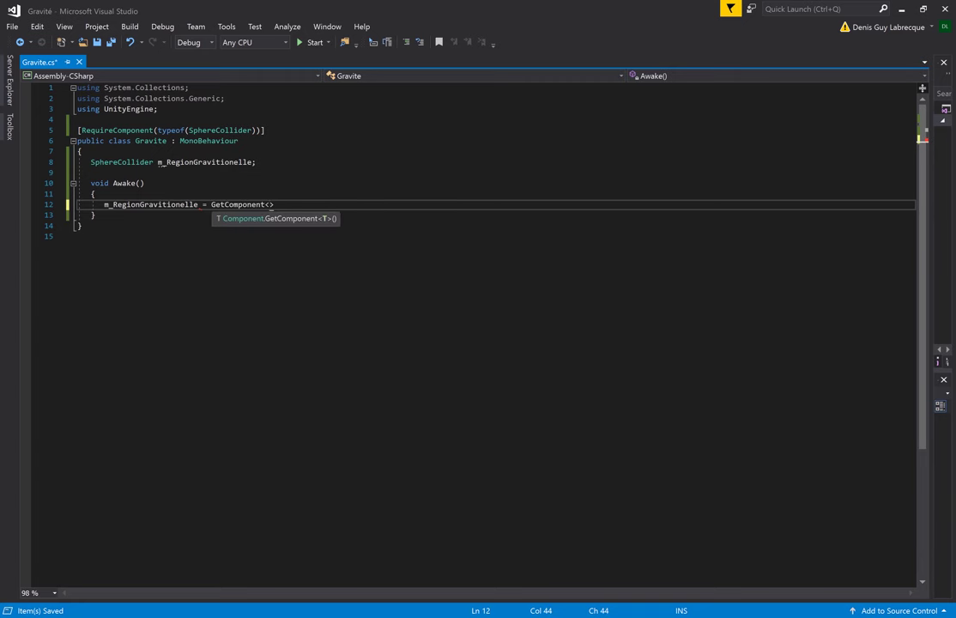
type("Sphere")
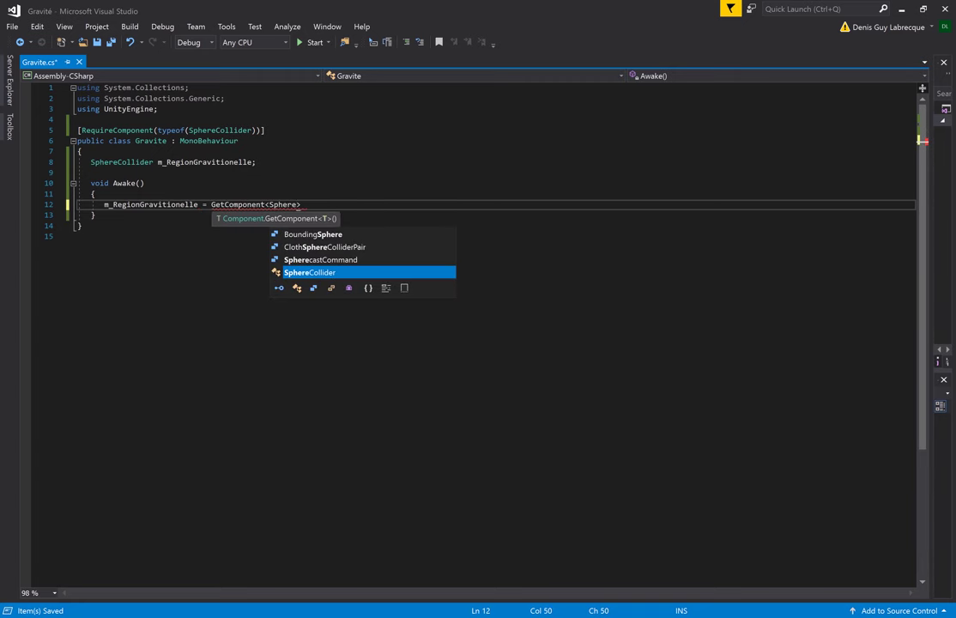
key("Tab")
type(">();")
key("Return")
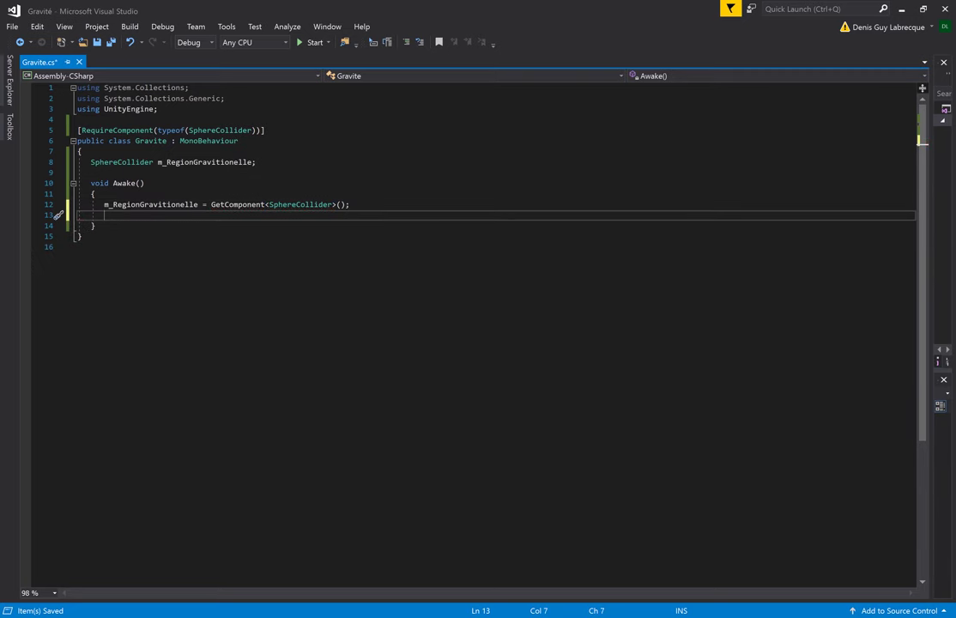
- Add m_RegionGravitionelle.isTrigger = true; to Awake and save the script
key("alt+Tab")
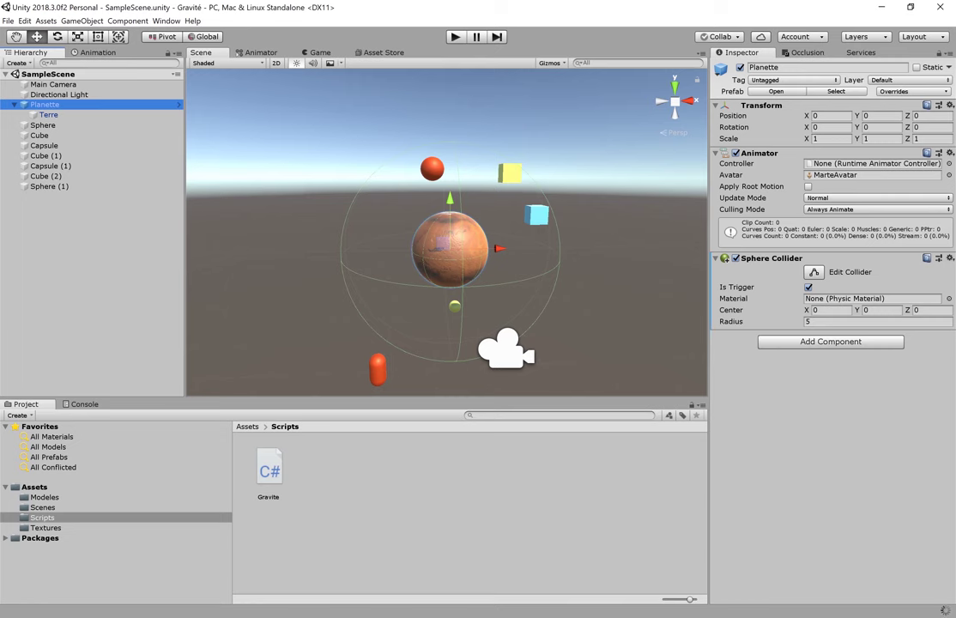
key("alt+Tab")
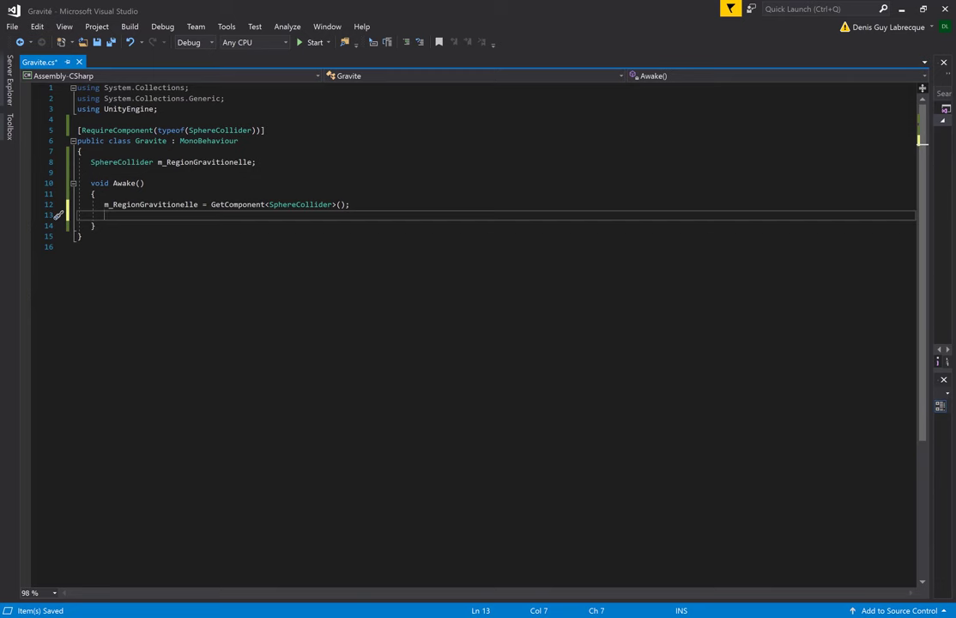
type("m_R")
key("Tab")
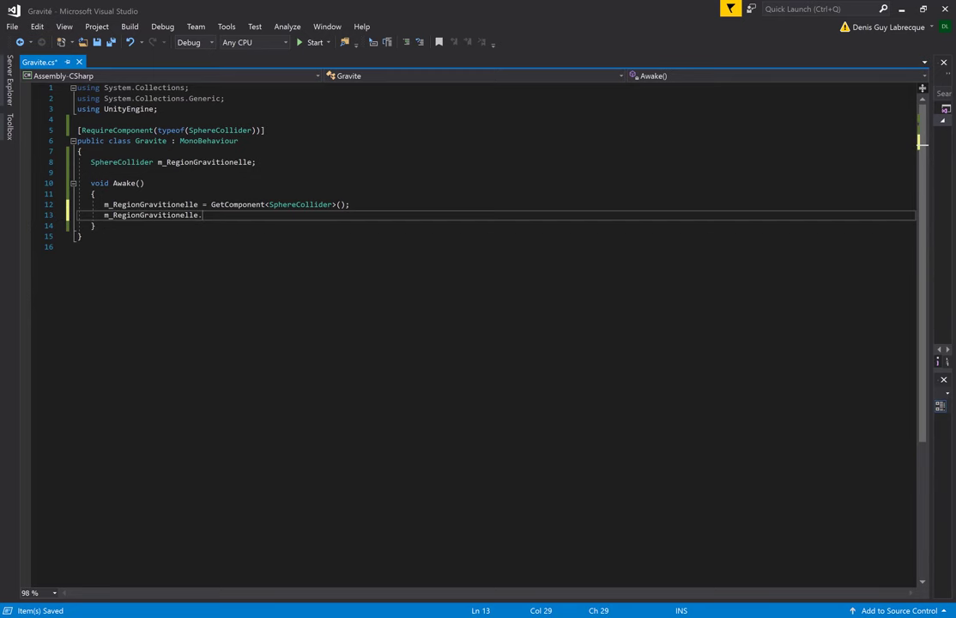
type(".isTrigger = t")
type("rue;")
key("ctrl+s")
key("Down")
key("End")
- Select the OnTriggerStay example method with AddForce(Vector3.up * 10) in the docs and copy it
key("Return")
key("Return")
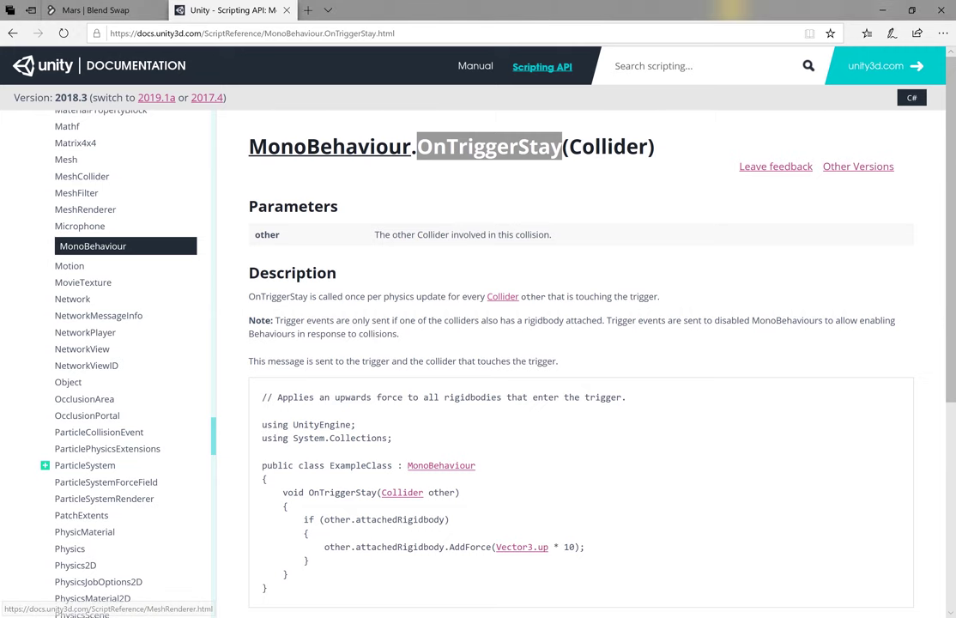
scroll(582, 360, "down", 2)
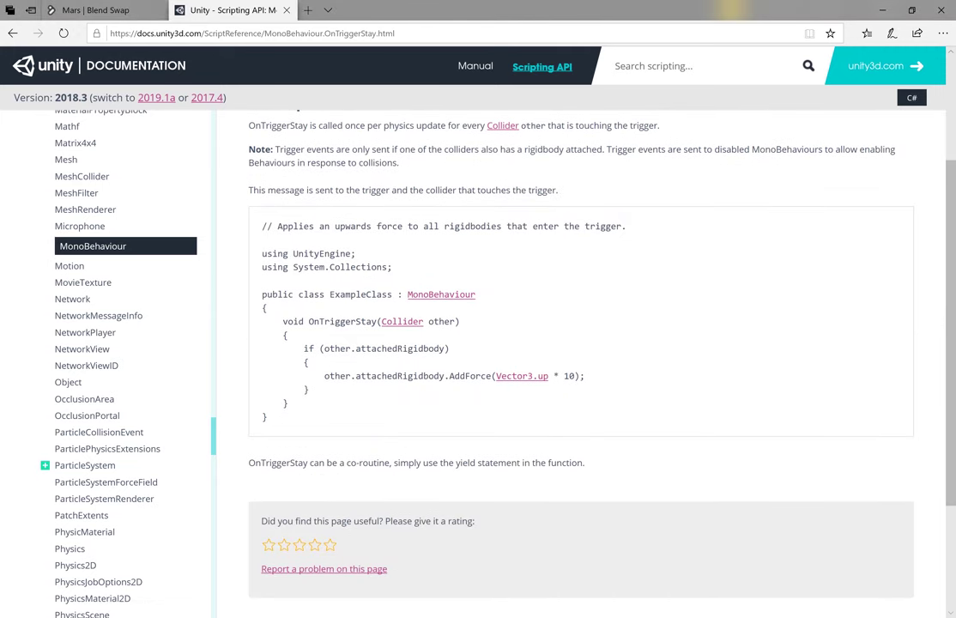
mouse_move(283, 321)
left_mouse_down()
mouse_move(303, 349)
mouse_move(288, 404)
left_mouse_up()
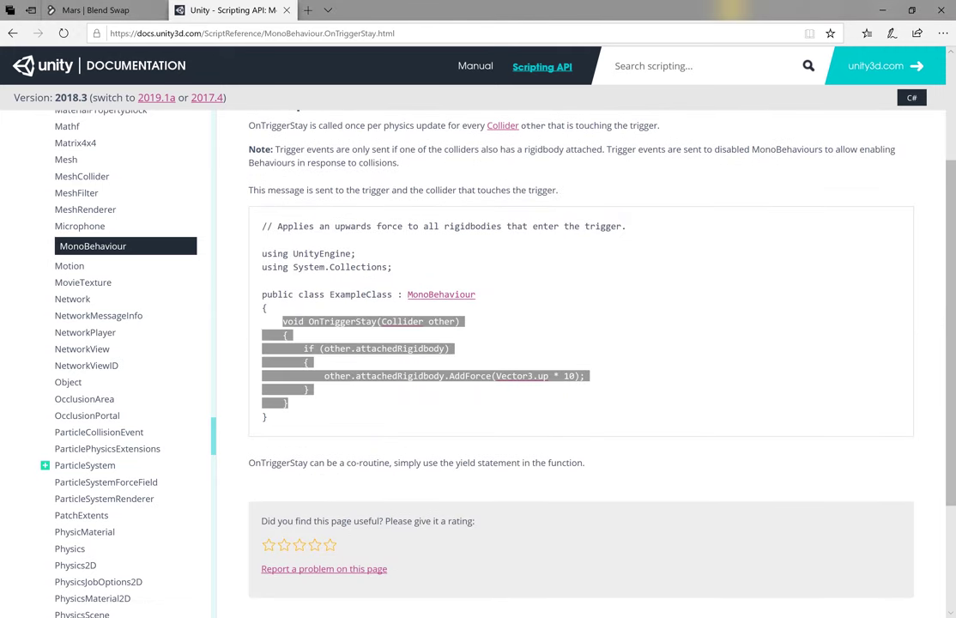
type("void OnTriggerStay(Collider other)    {       if(other.attachedRigidbody)       {          other.attachedRigidbody.AddForce(Vector3.up * 10);       }    }")
- Paste the OnTriggerStay method and delete its AddForce statement on line 20
key("ctrl+s")
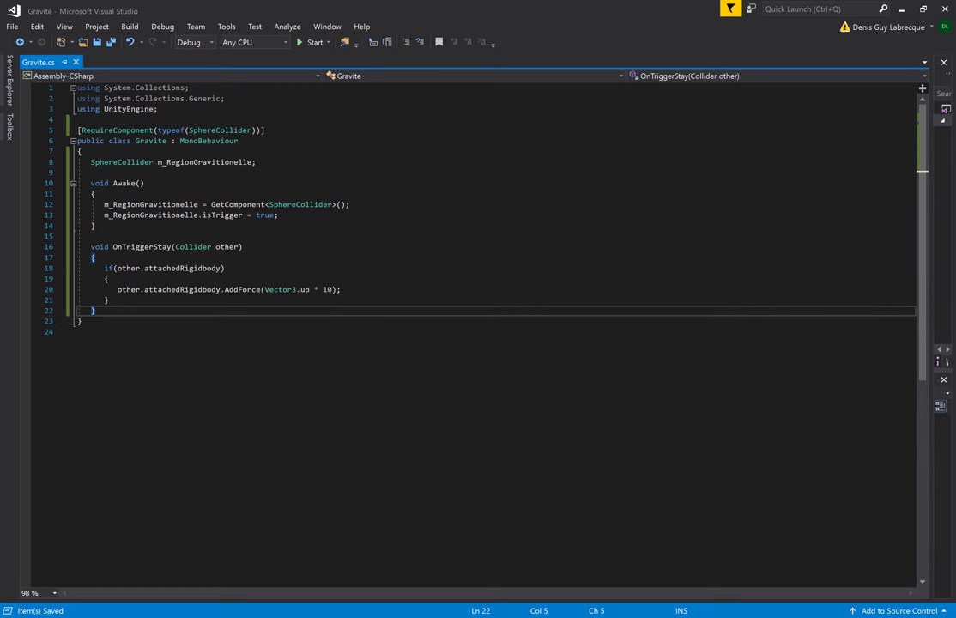
left_click_drag(340, 289, 118, 289)
key("Delete")
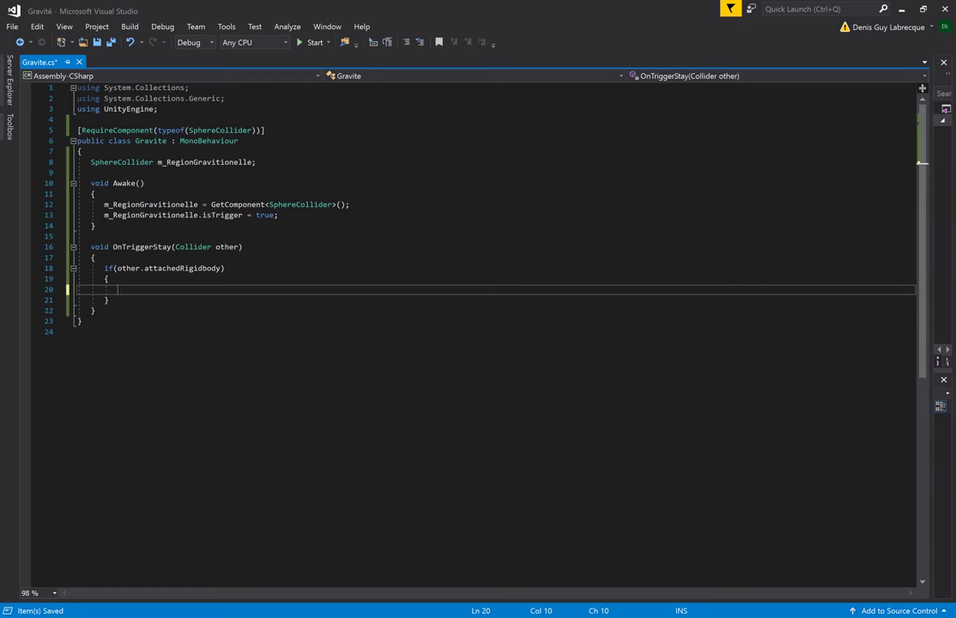
- Write Debug.DrawRay(other.transform.position, transform.position - other.transform.position); and save
type("Debug.")
type("ldray")
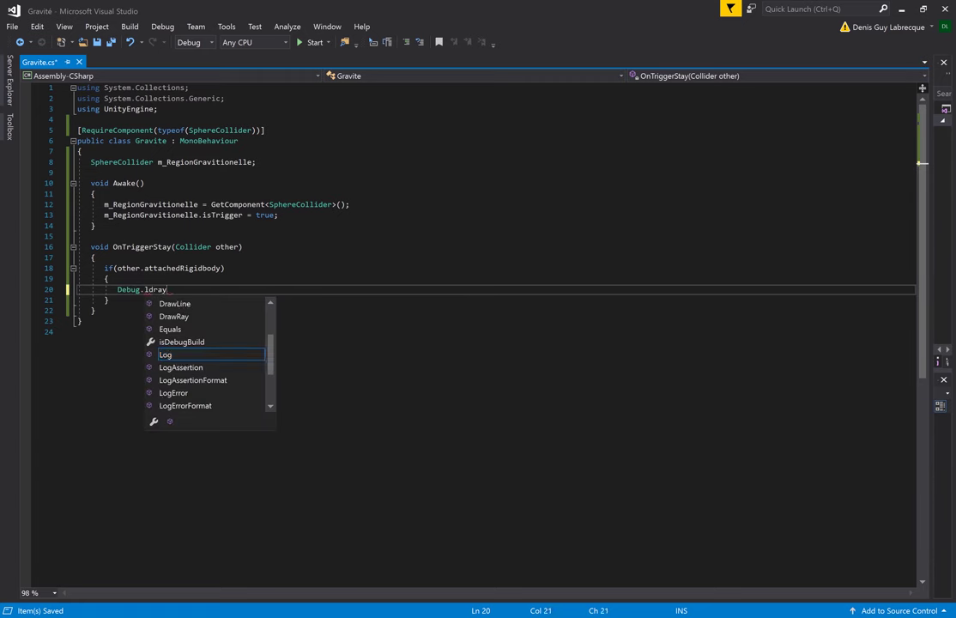
key("BackSpace")
key("BackSpace")
type("dray(")
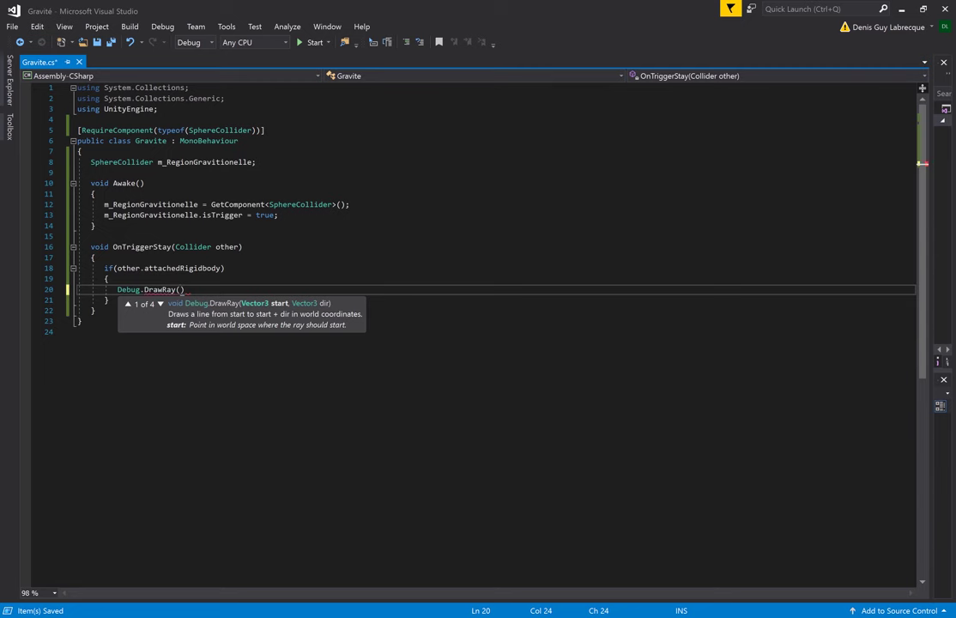
type("other.")
type("trans")
key("Tab")
type(".")
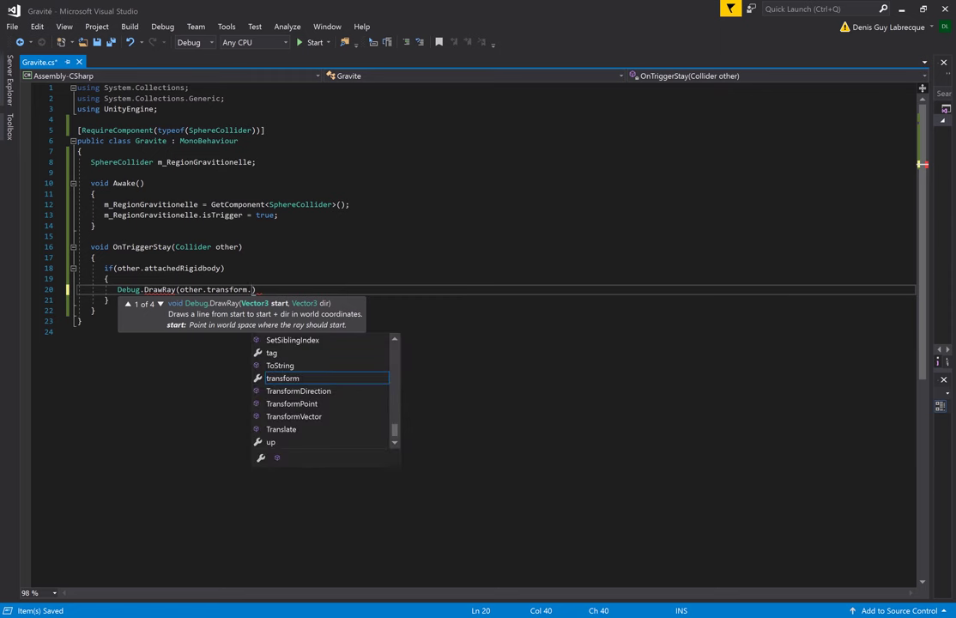
type("position")
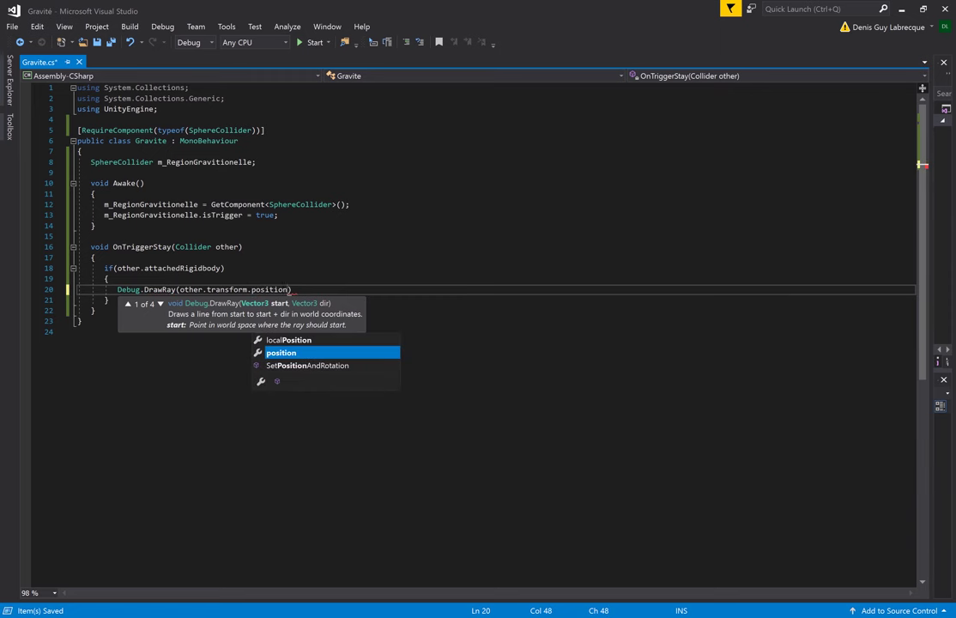
type(", ")
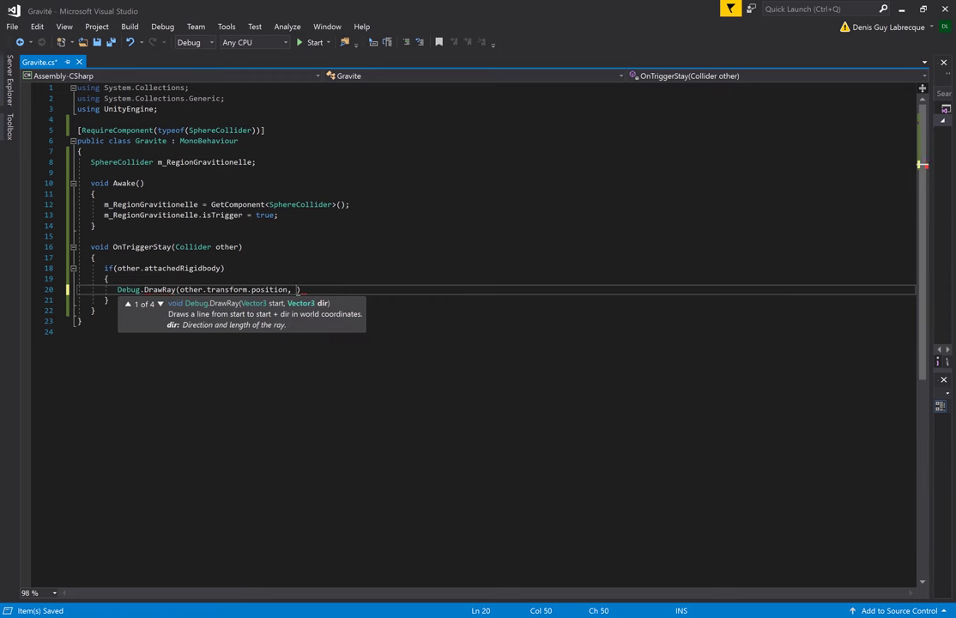
type("tra")
type("snfo")
key("BackSpace")
key("BackSpace")
key("BackSpace")
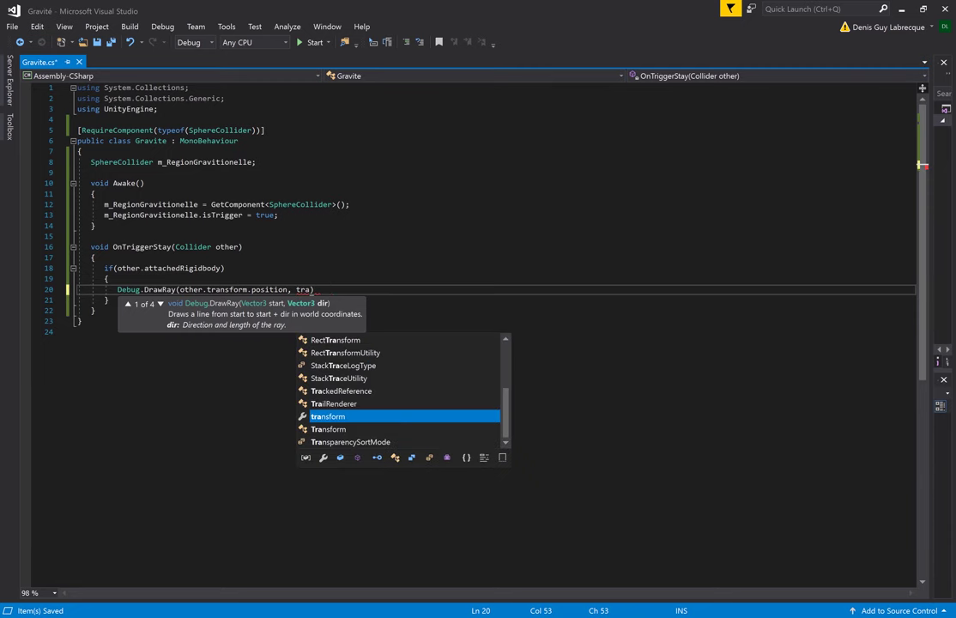
type("nsform.position")
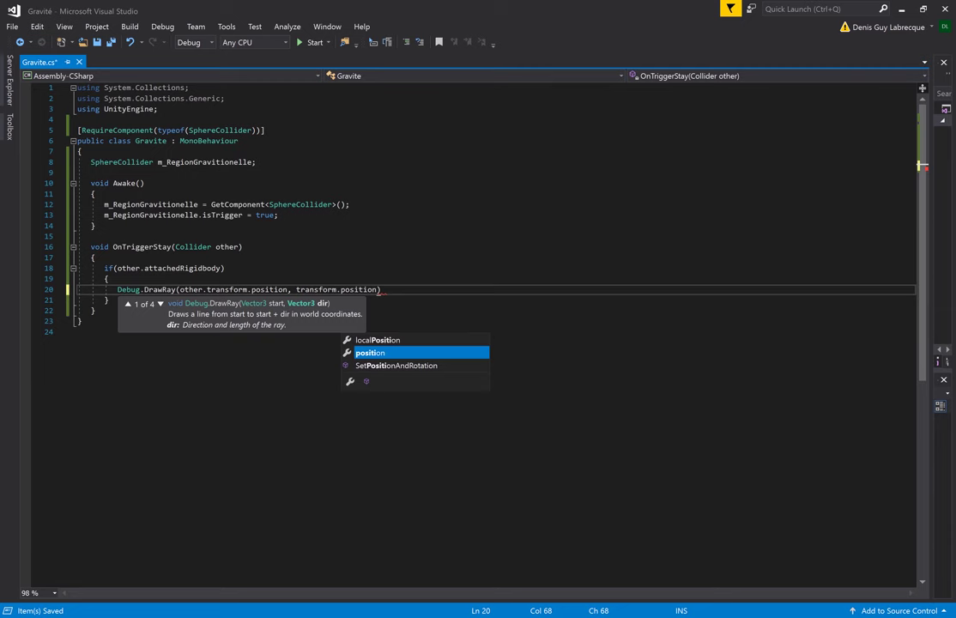
type(" - other")
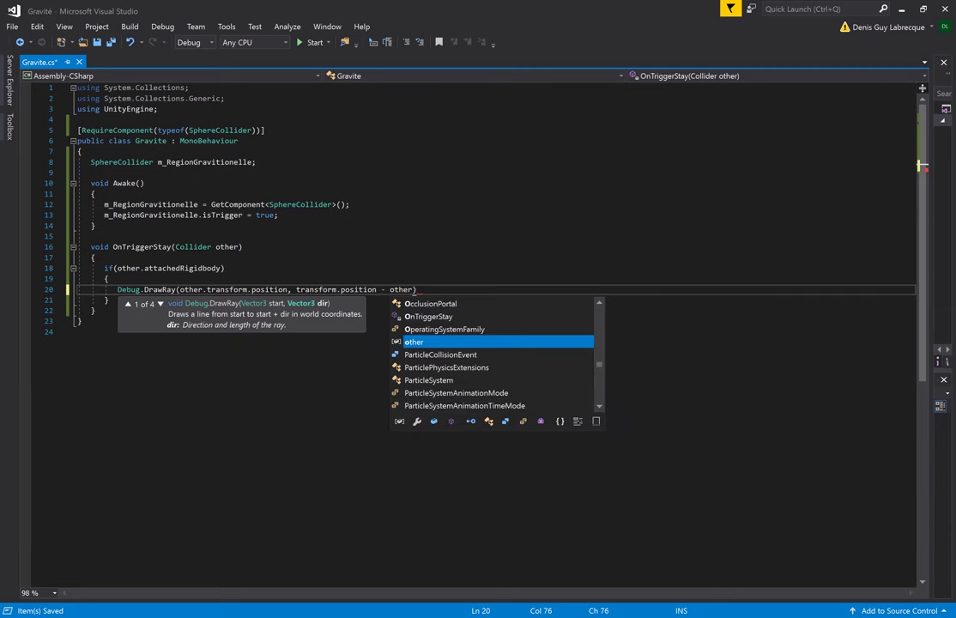
type(".transform")
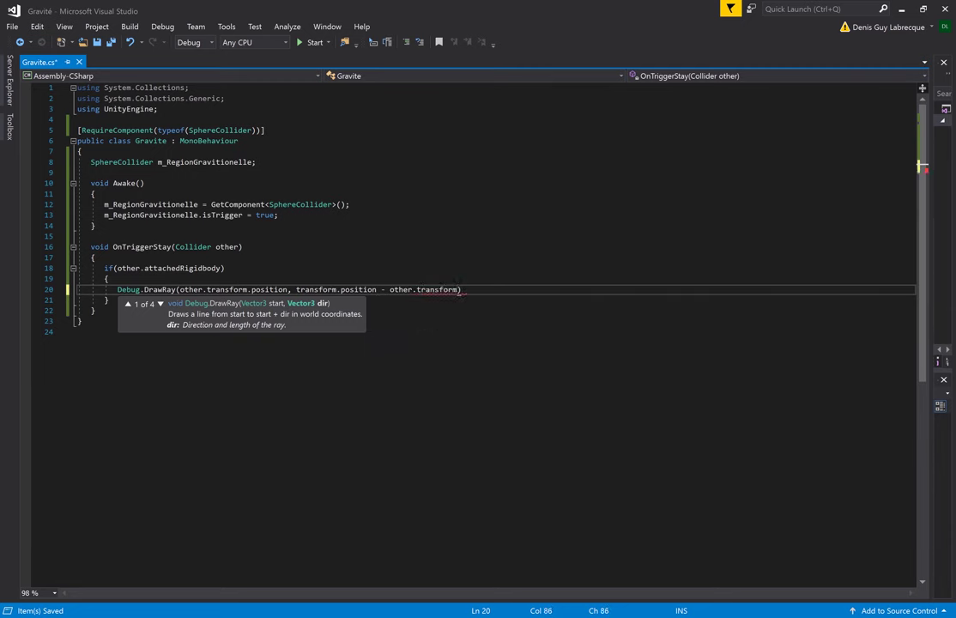
type(".position")
type(");")
key("ctrl+s")
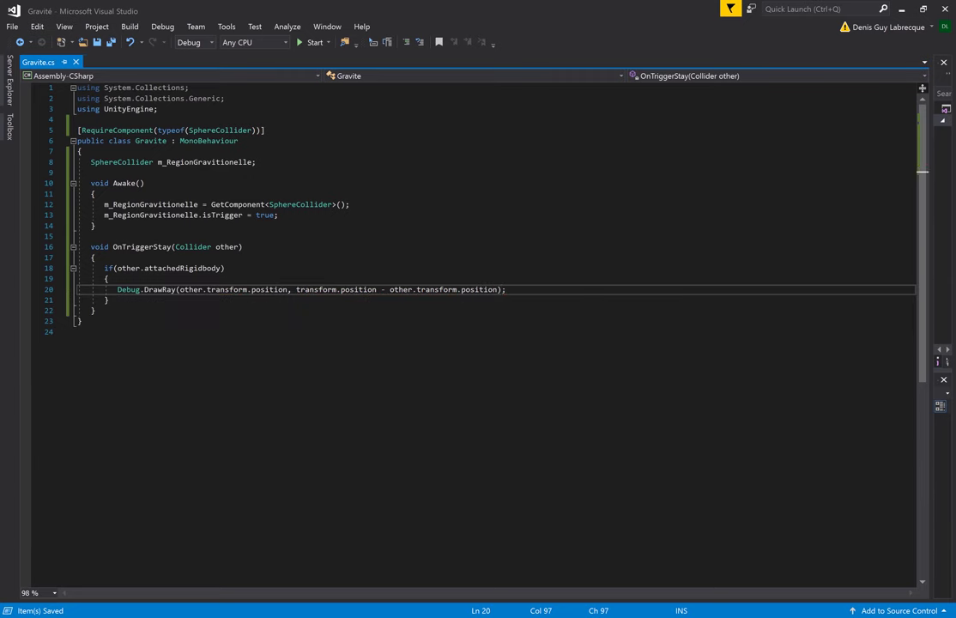
key("alt+Tab")
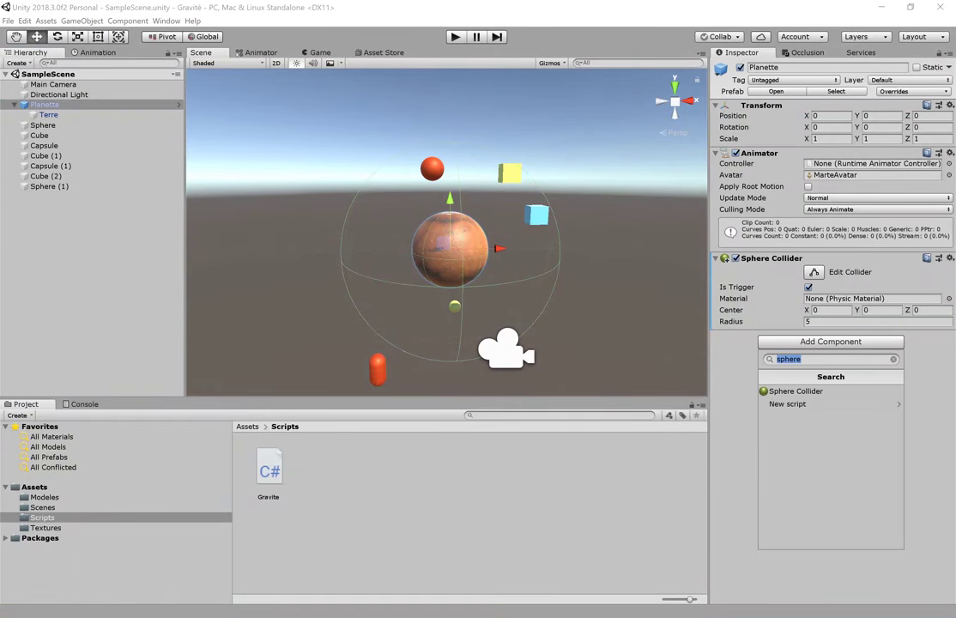
- Add the Gravite script component to Planette and run the scene to test it
key("BackSpace")
type("gra")
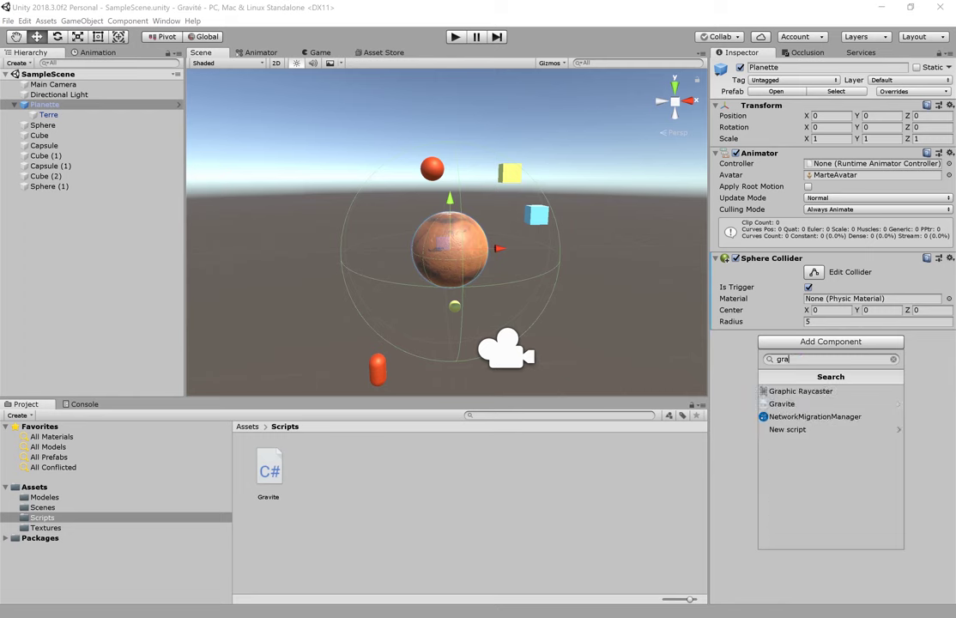
type("vite")
key("Down")
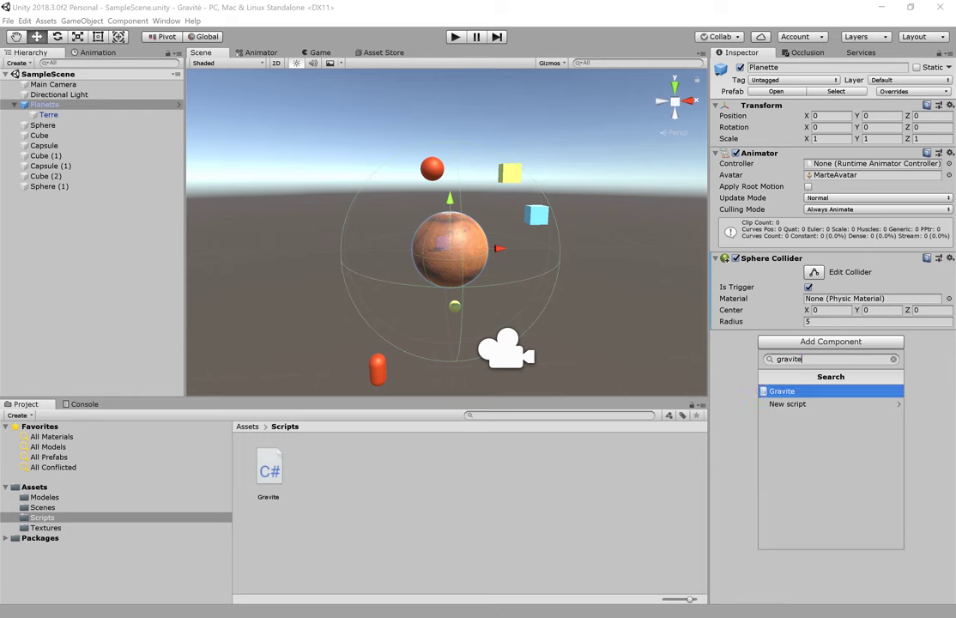
key("Return")
key("ctrl+p")
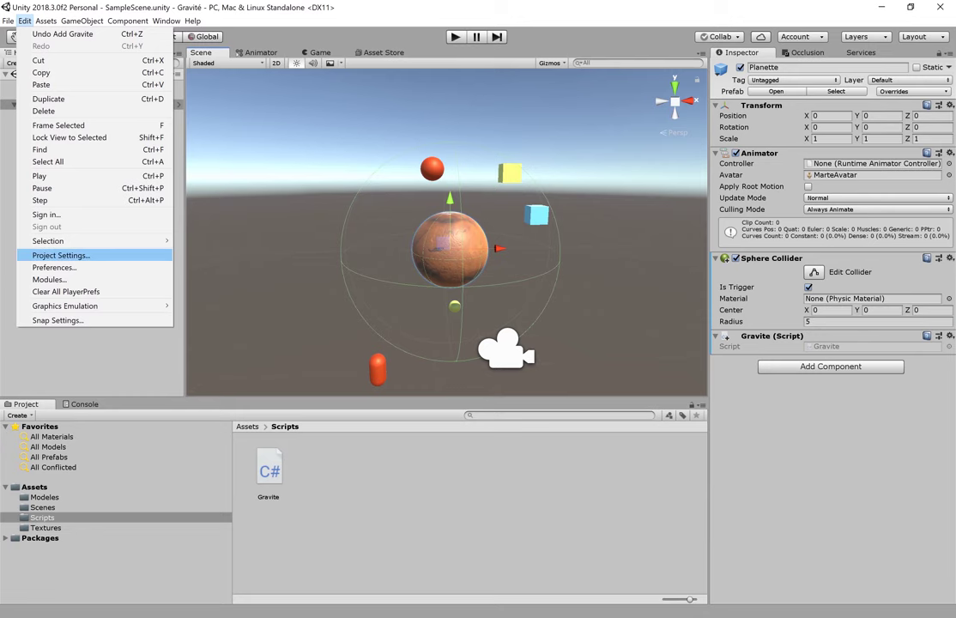
- Set the Physics gravity Y value to 0 in Project Settings
left_click(60, 255)
left_click(300, 69)
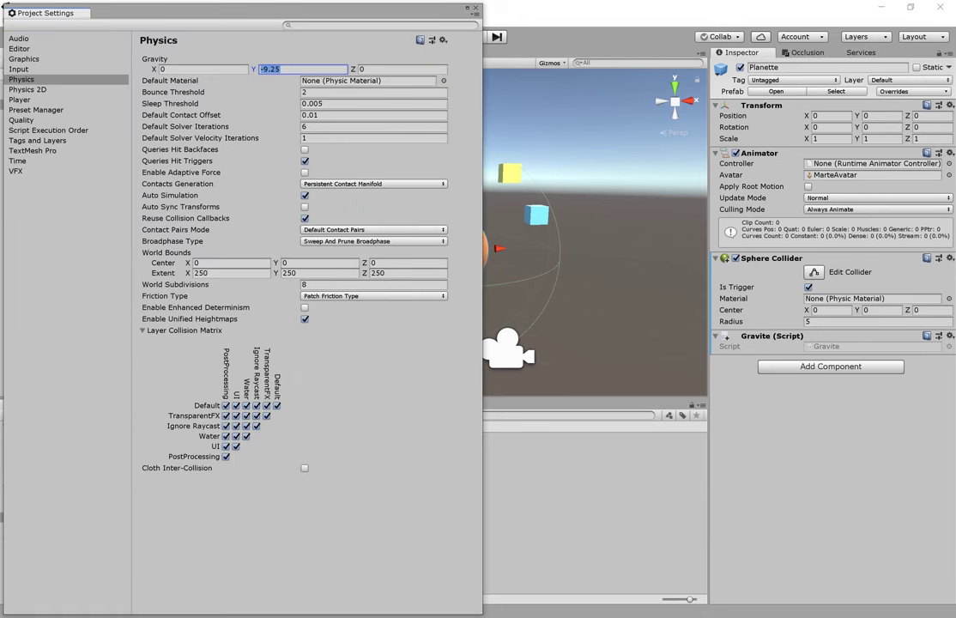
type("0")
left_click(475, 7)
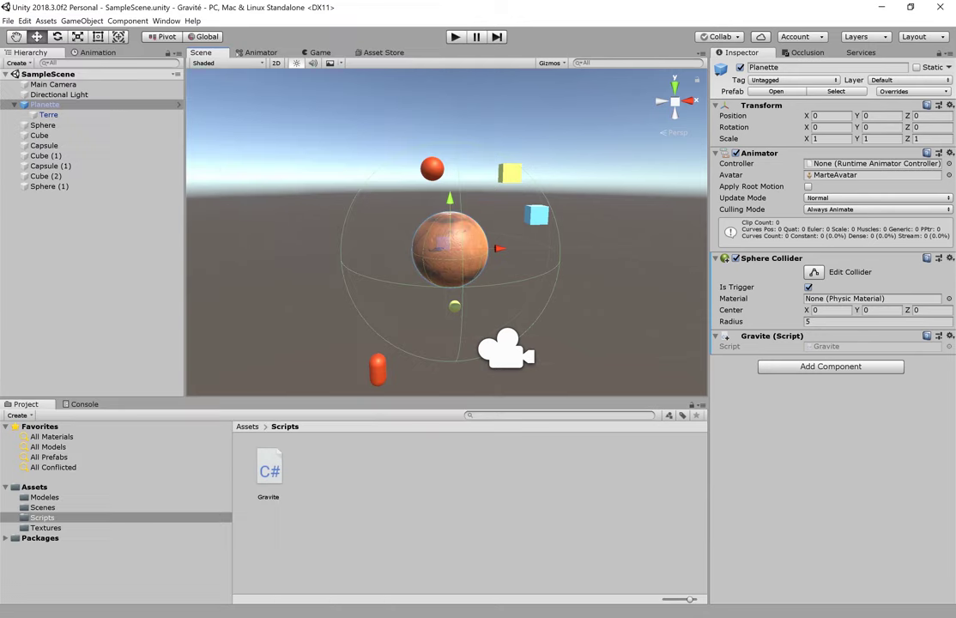
- Add a [SerializeField] float m_ForceGravitionelle; field at the top of the class and save
key("alt+Tab")
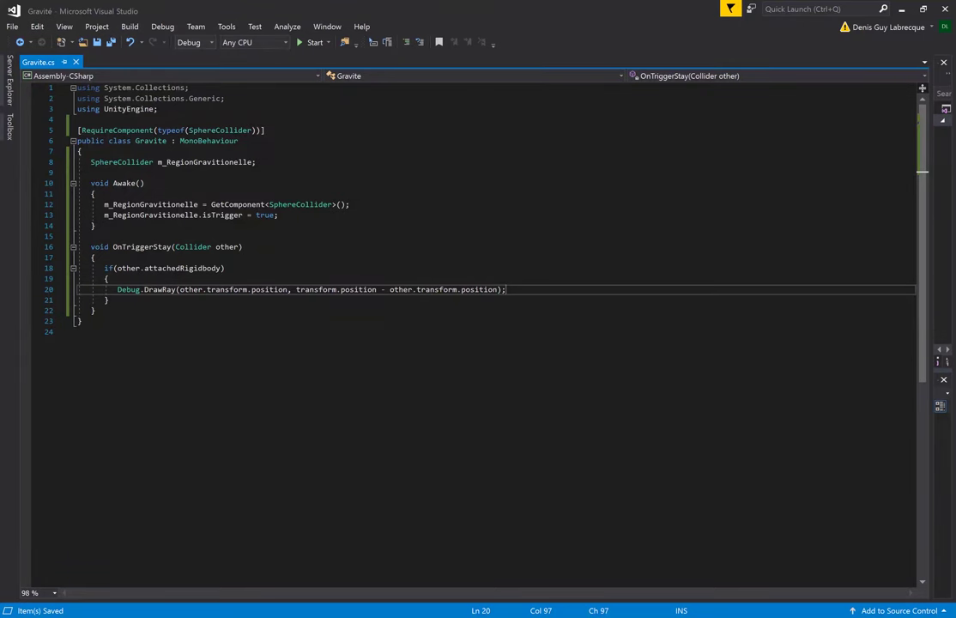
left_click(120, 162)
key("Up")
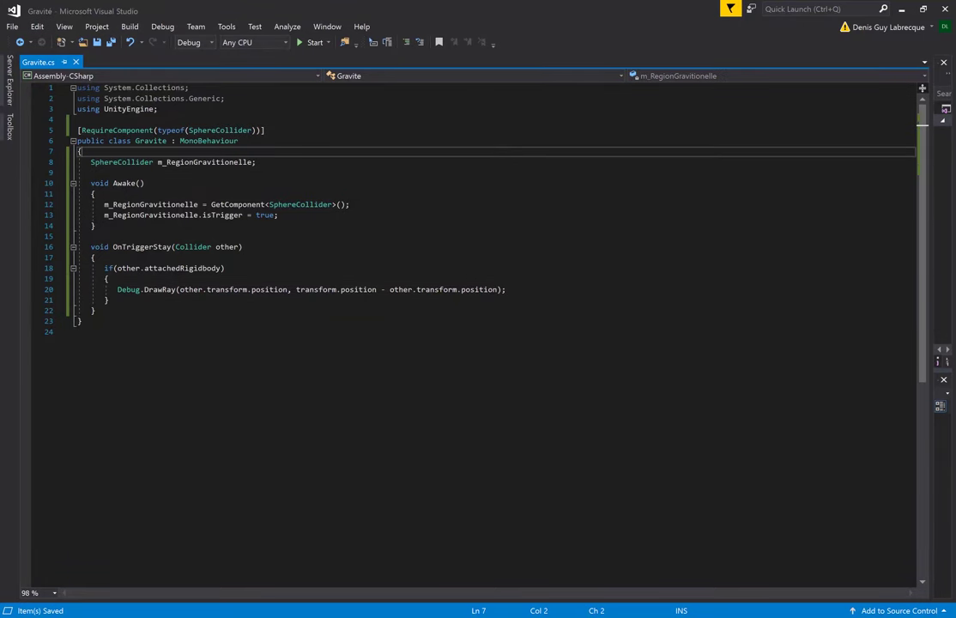
key("Return")
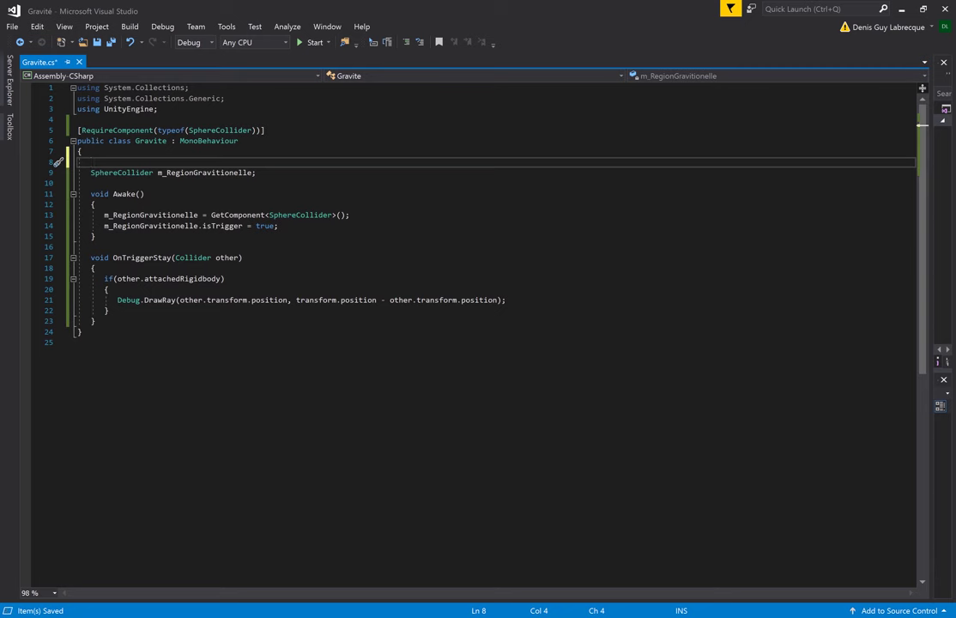
type("[Seri")
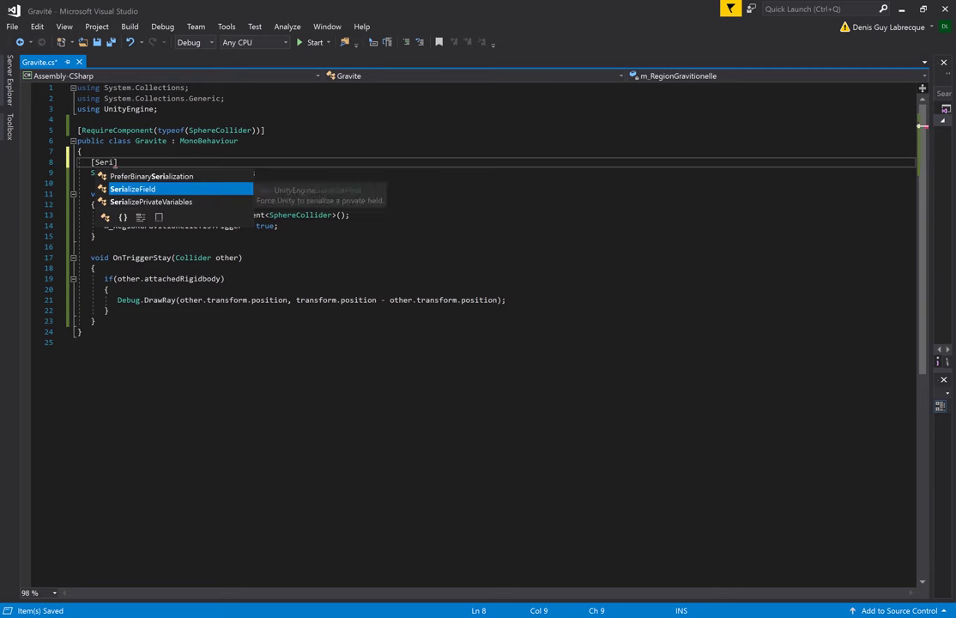
key("BackSpace")
key("BackSpace")
key("BackSpace")
key("BackSpace")
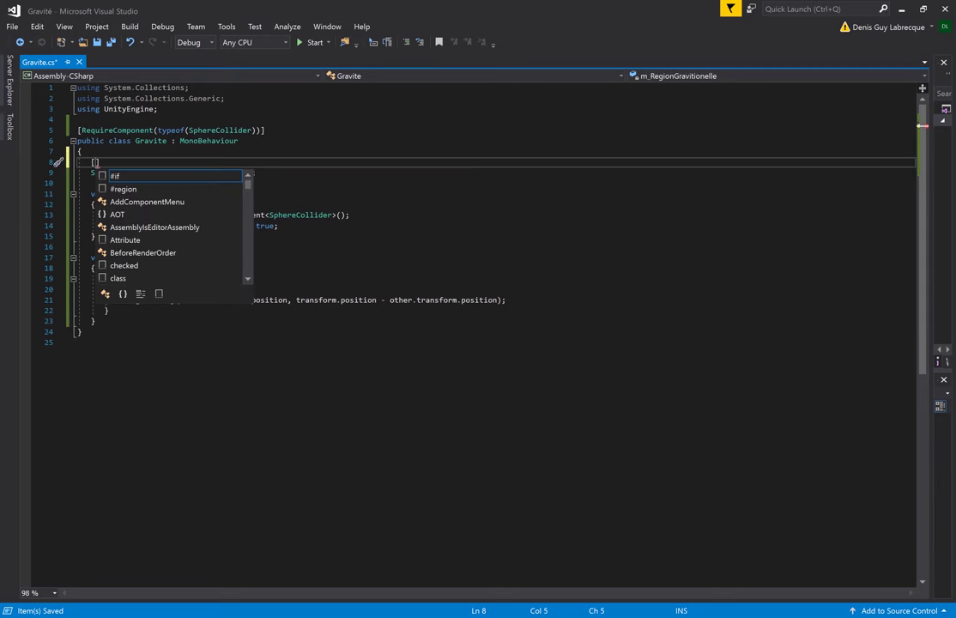
type("Seri")
key("Tab")
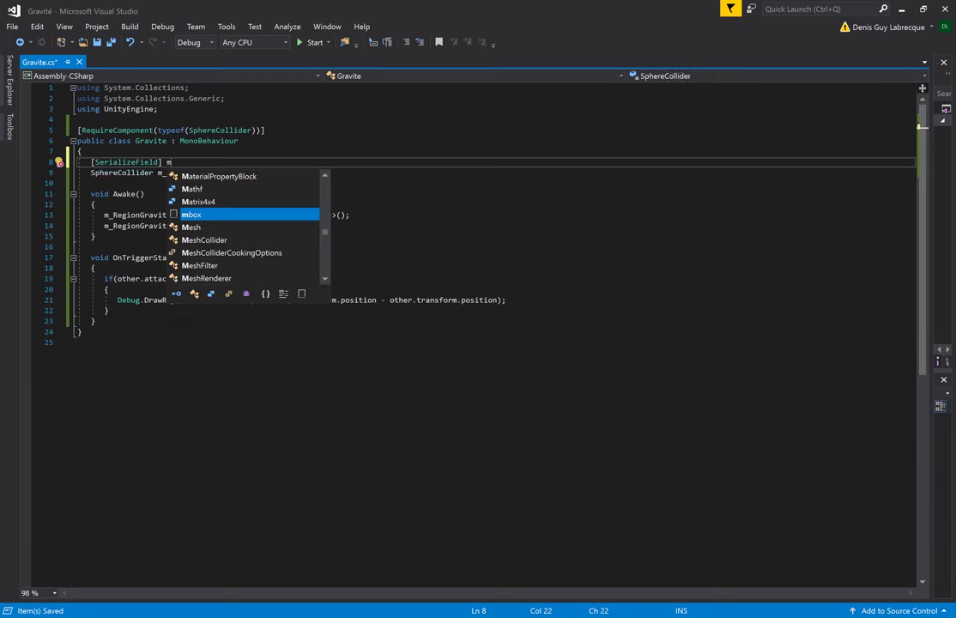
type("float")
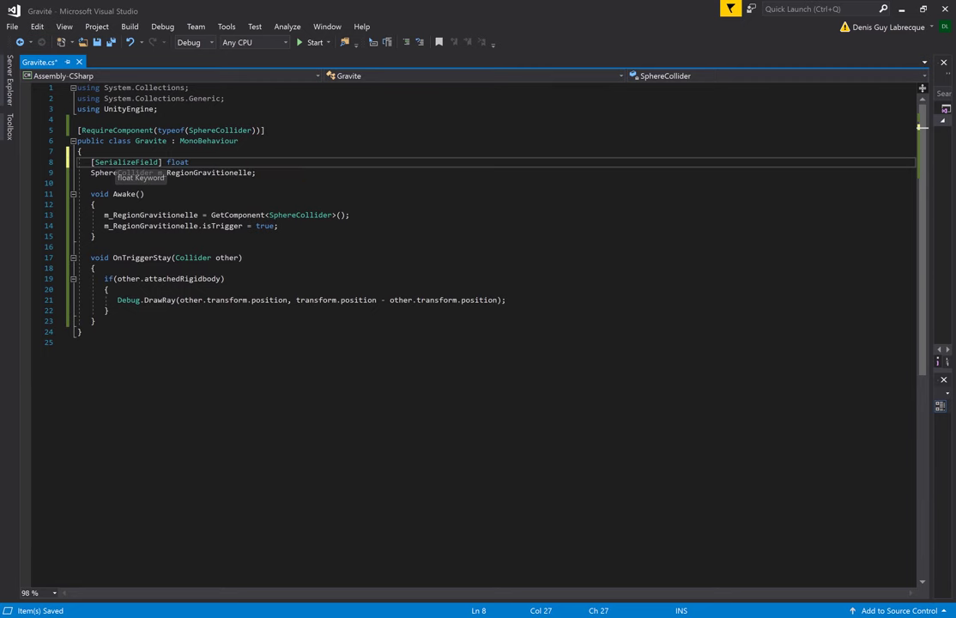
type(" m_F")
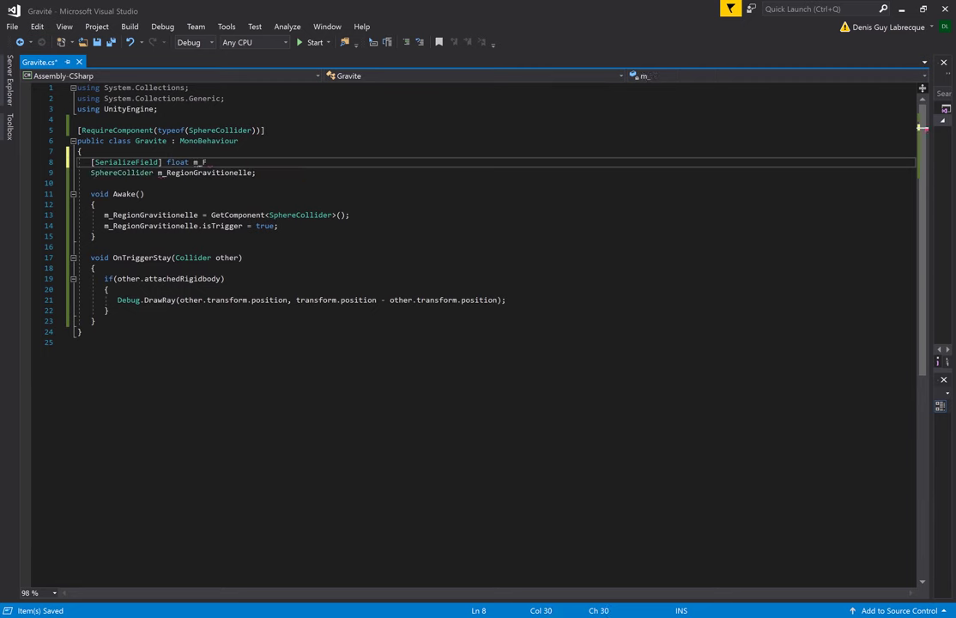
type("orceGra")
type("vitionelle;")
key("ctrl+s")
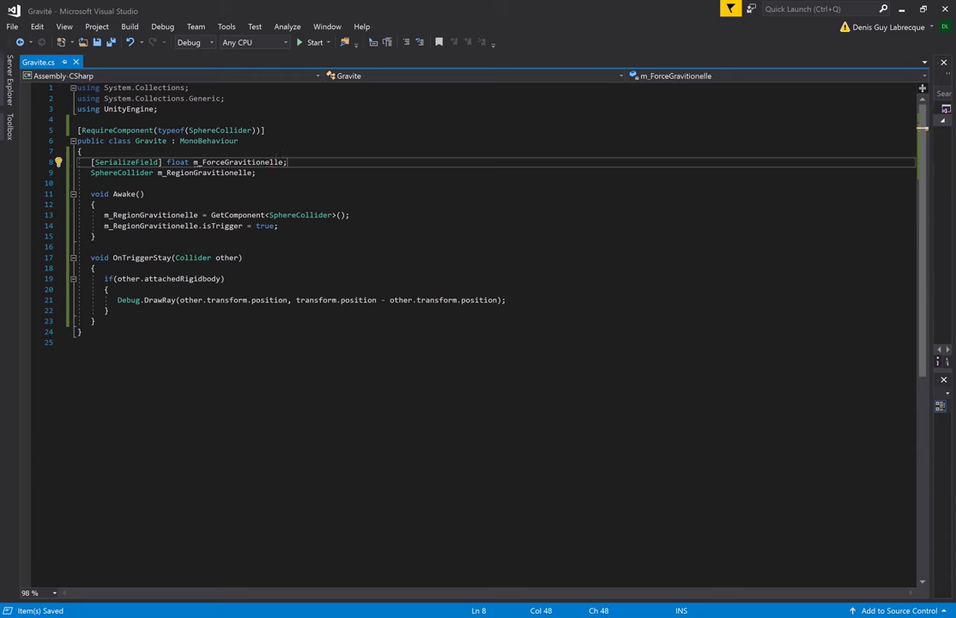
- Give m_ForceGravitionelle a default value of 30.0f and save
key("BackSpace")
type("= ")
type(".f")
key("BackSpace")
key("BackSpace")
type(".0f;")
key("ctrl+s")
- Above the DrawRay call, start float intensite = Vector3.Distance(transform.position, ...)
left_click(110, 290)
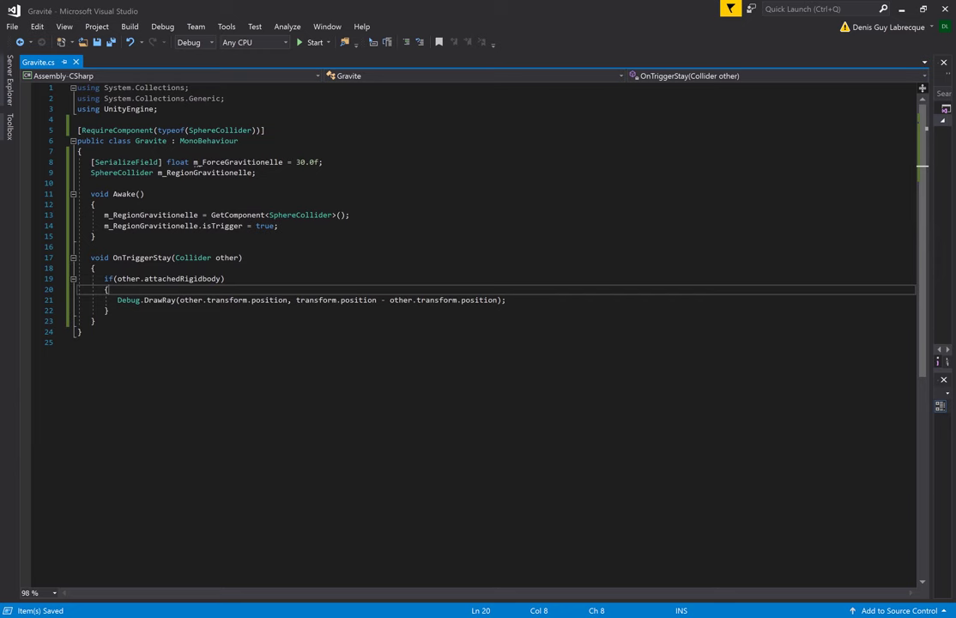
key("Return")
key("Return")
key("Up")
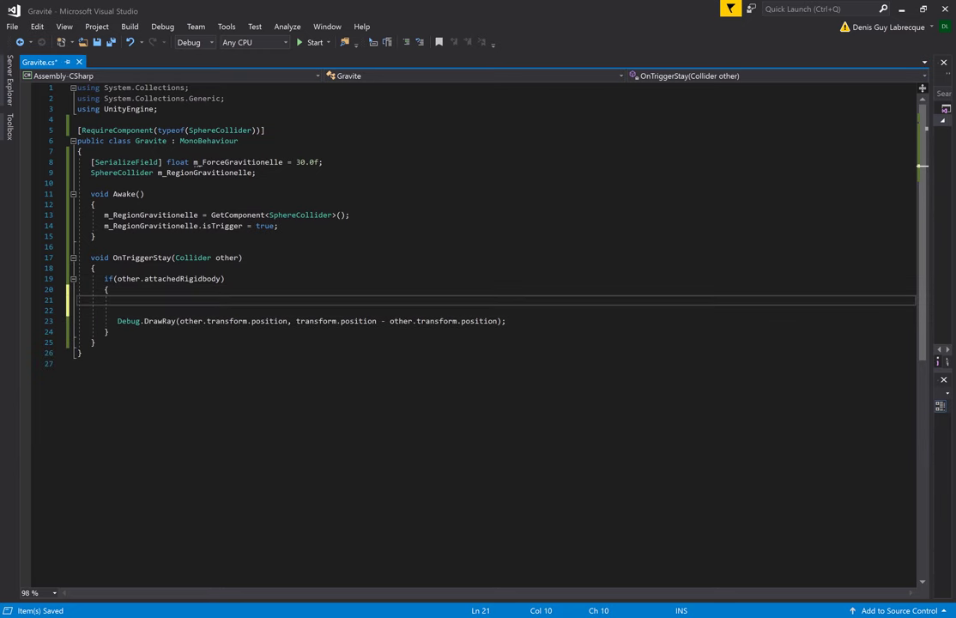
key("ctrl+s")
type("float")
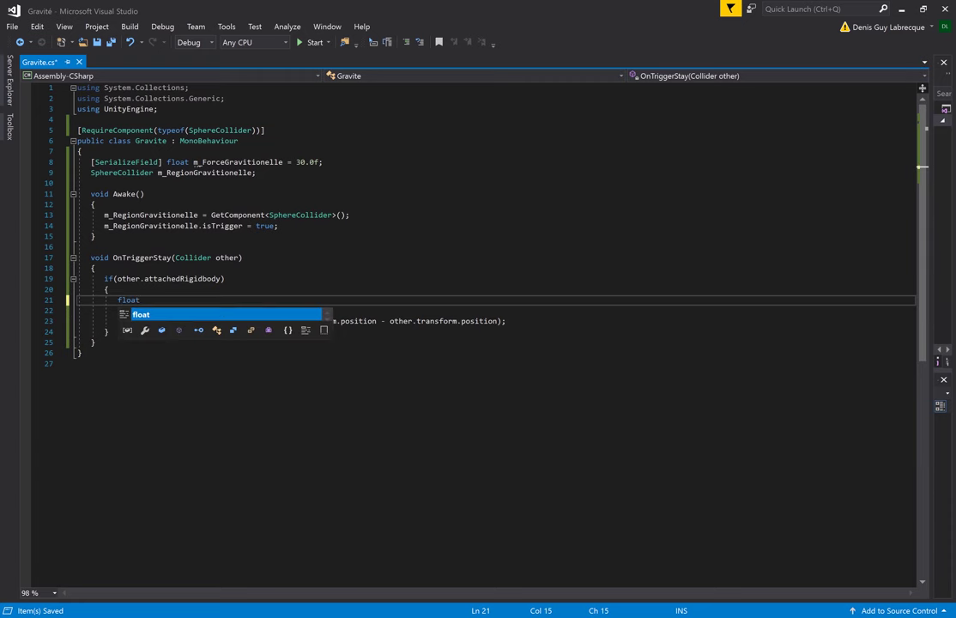
type(" intensite")
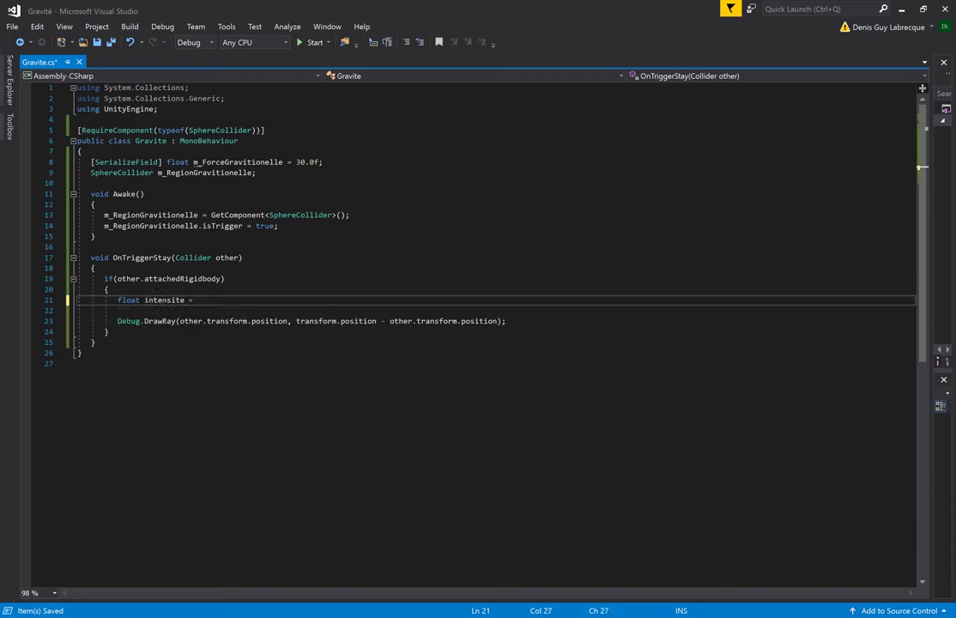
type(" = ")
type("Vector3.distan")
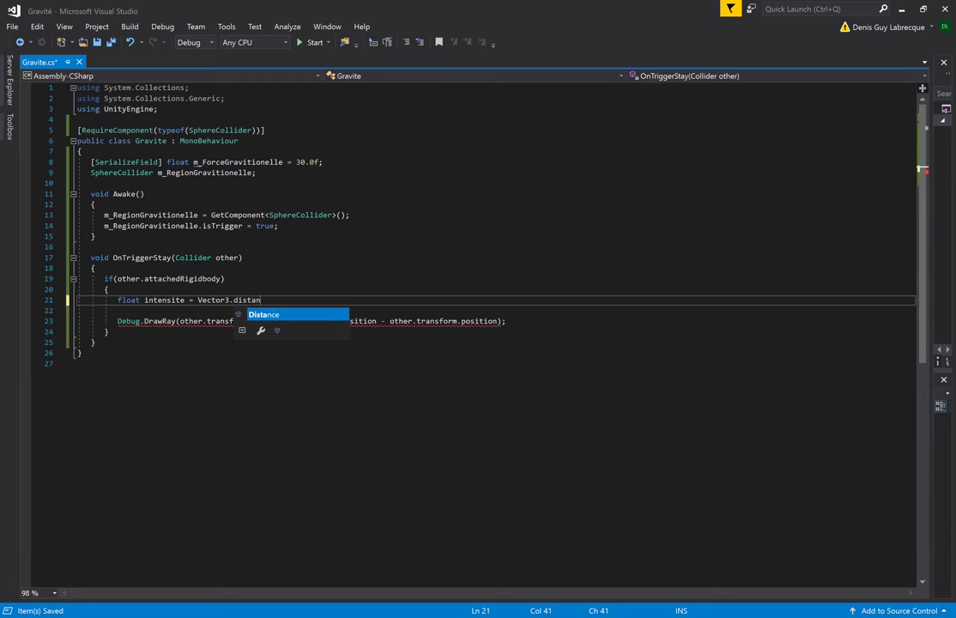
key("Tab")
type("()")
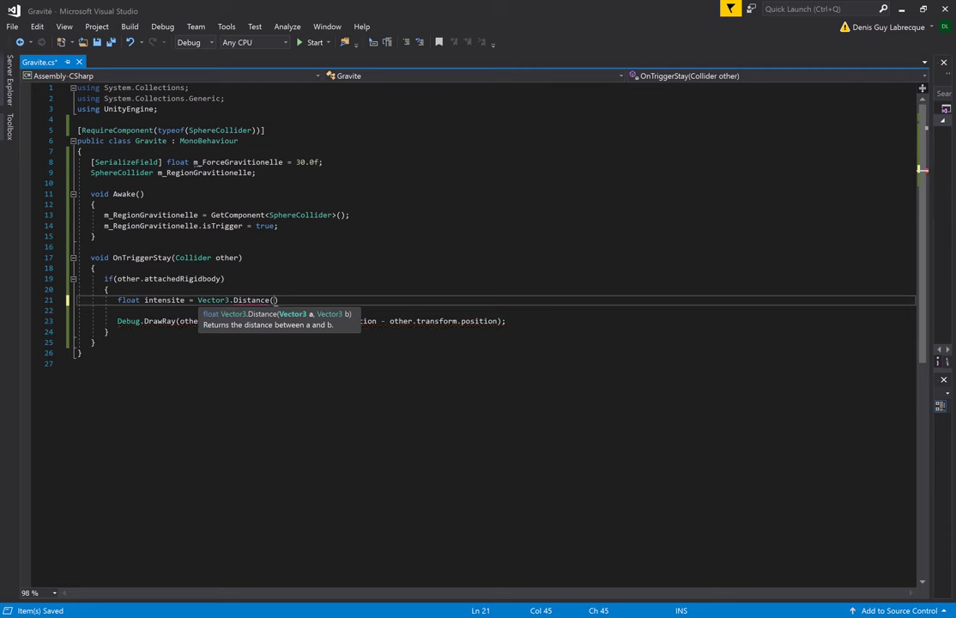
type("transform.position")
key("Tab")
- Finish it with other.transform.position, divided by m_RegionGravitionelle.radius, and save
type(", ")
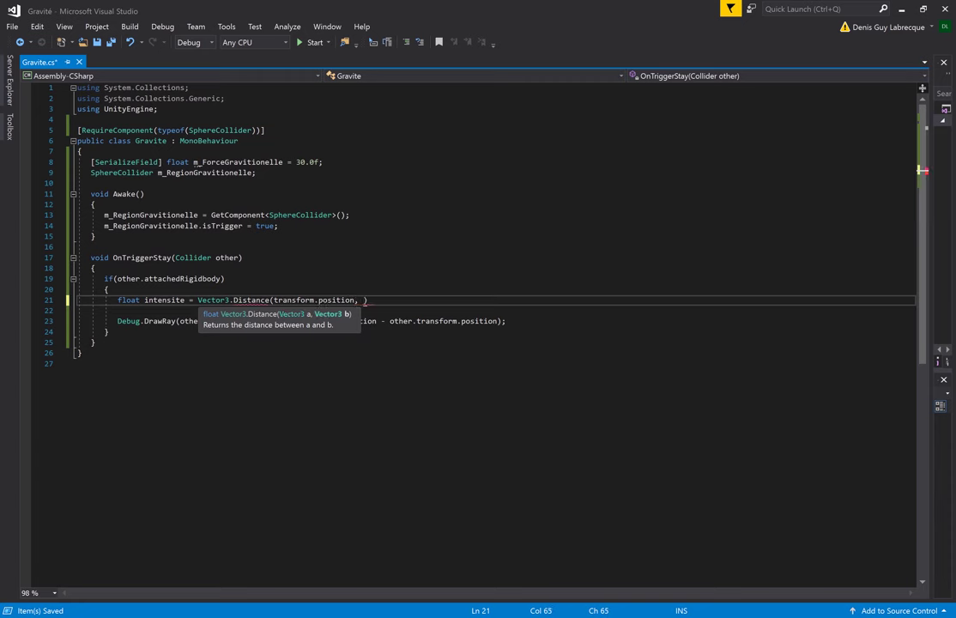
type("other.")
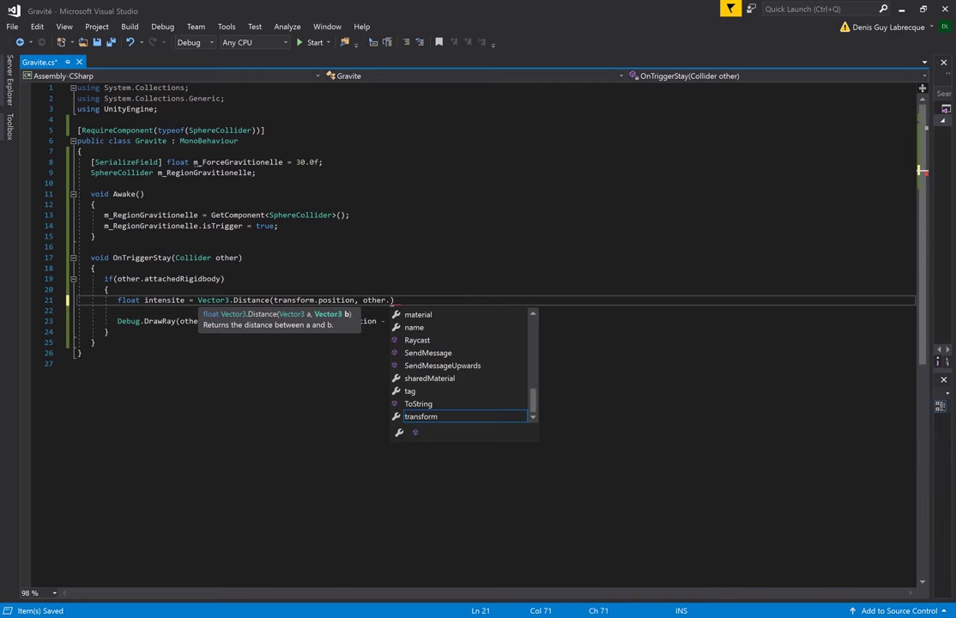
type("trasn")
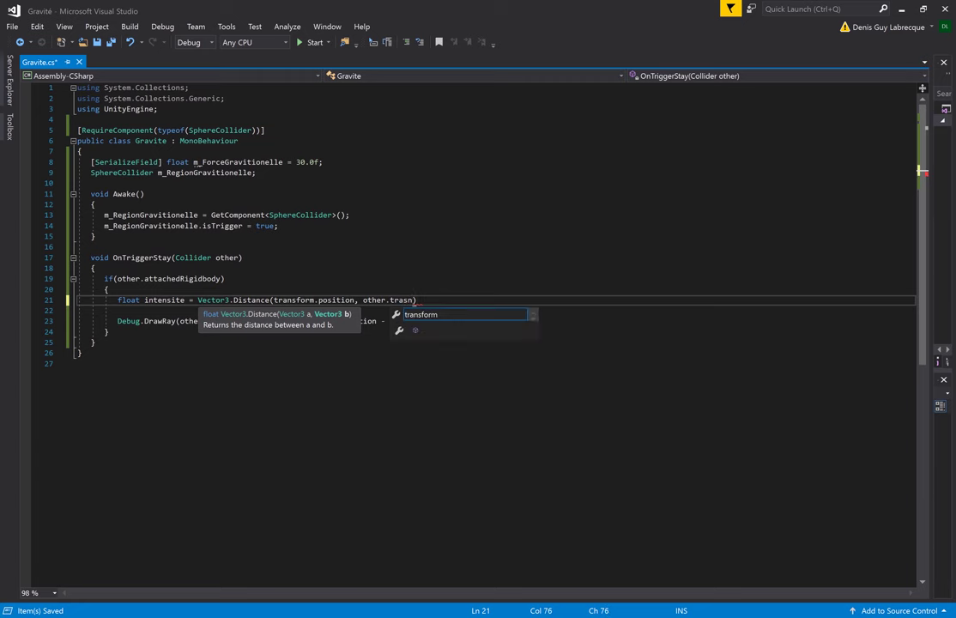
key("Tab")
type(".position")
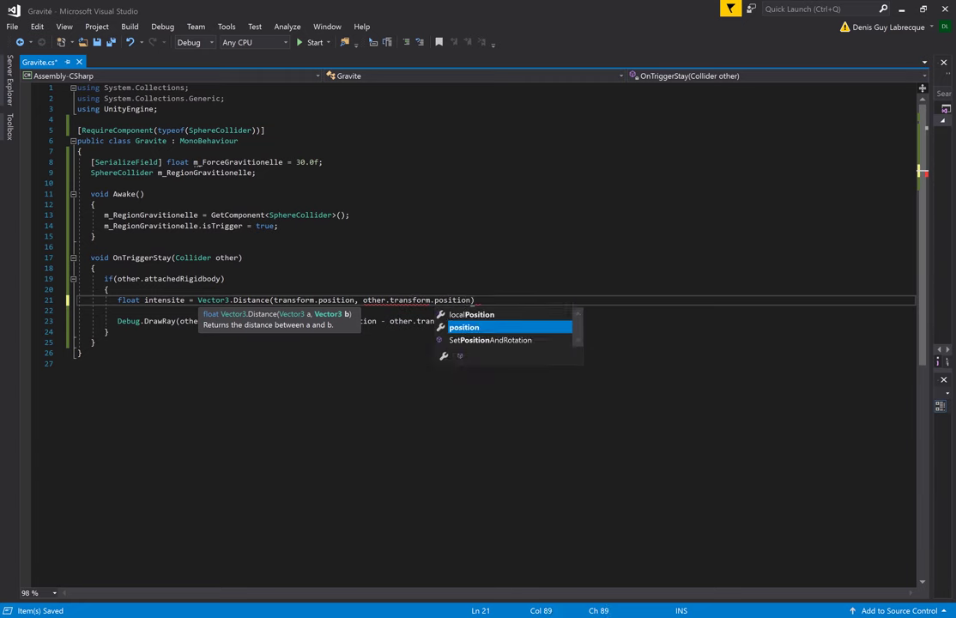
type(")")
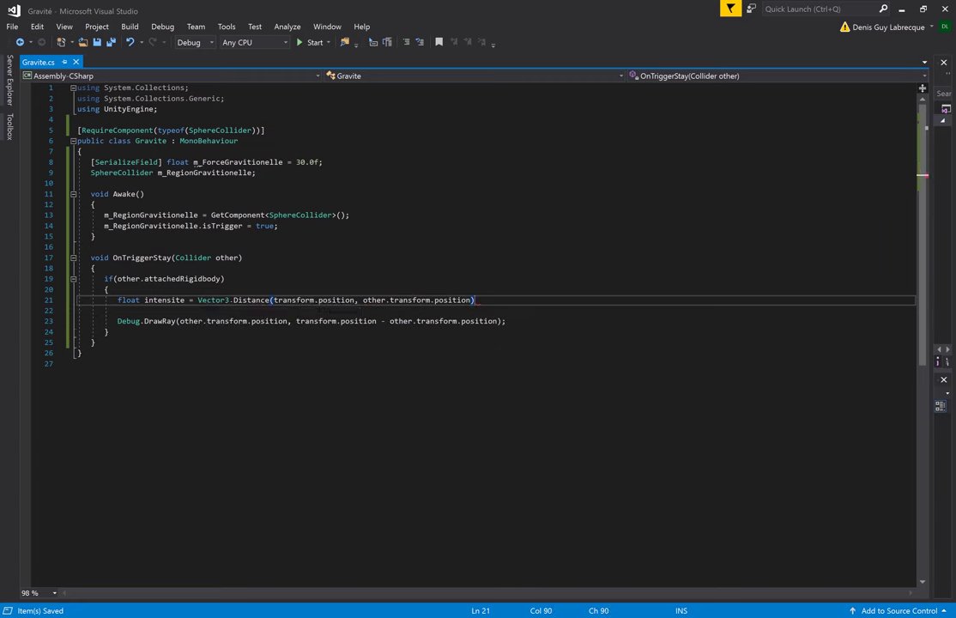
type(" / ")
type("m_re")
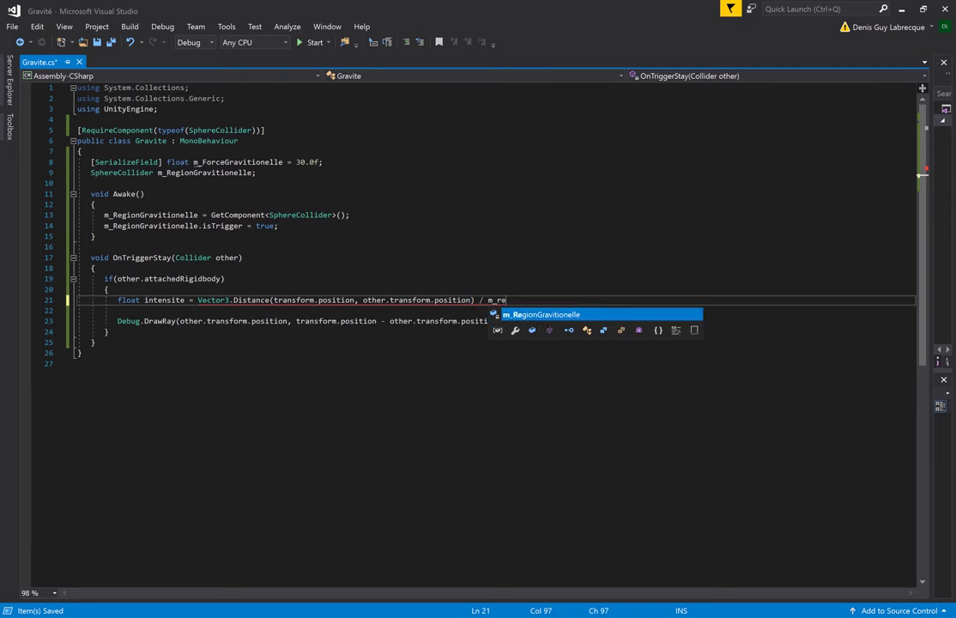
key("Tab")
type(".")
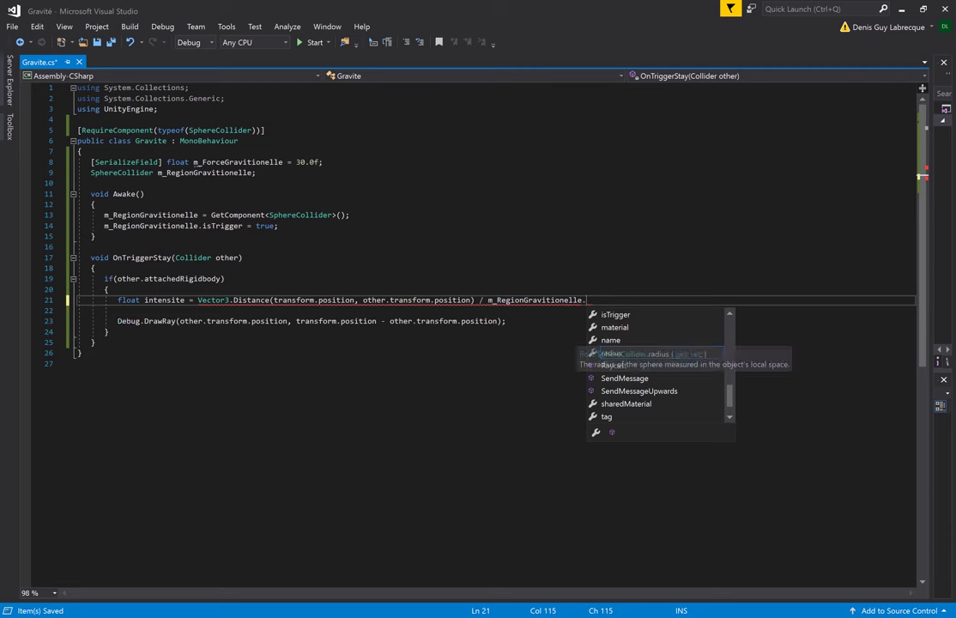
type("r")
key("Tab")
type(";")
key("ctrl+s")
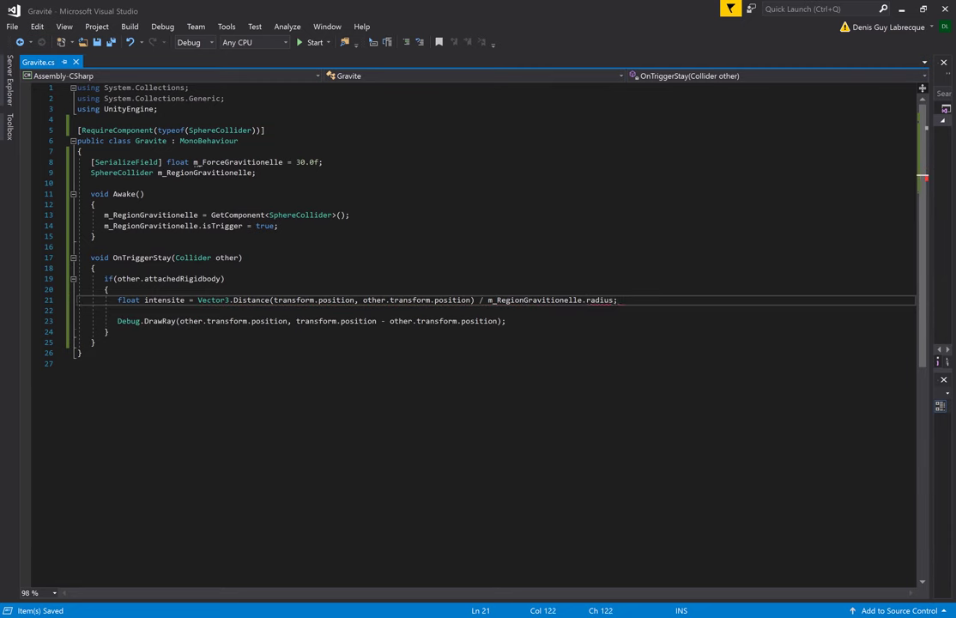
key("Return")
key("Return")
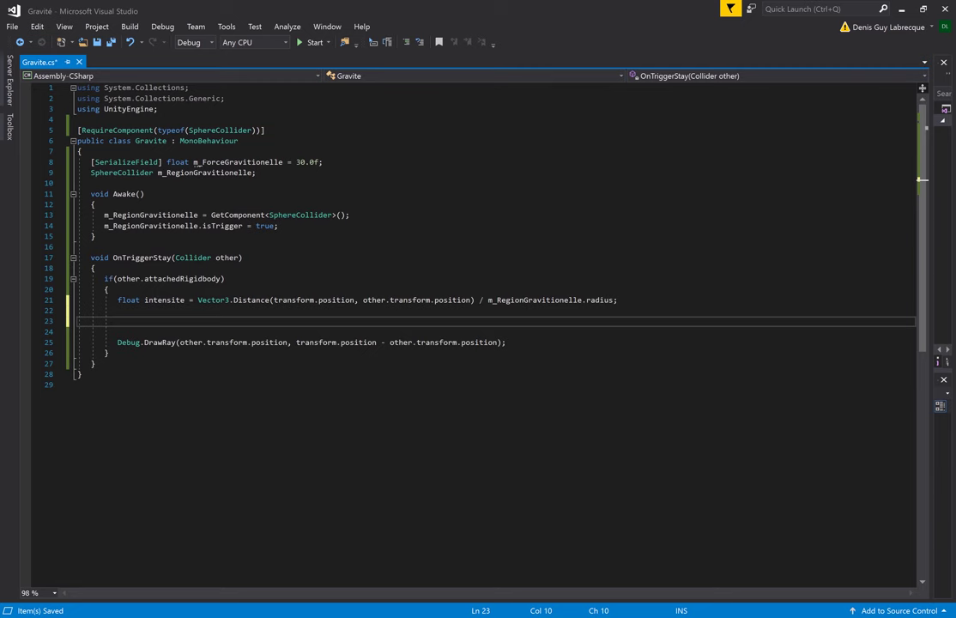
- Start an other.attachedRigidbody.AddForce(()) call in OnTriggerStay
type("other.")
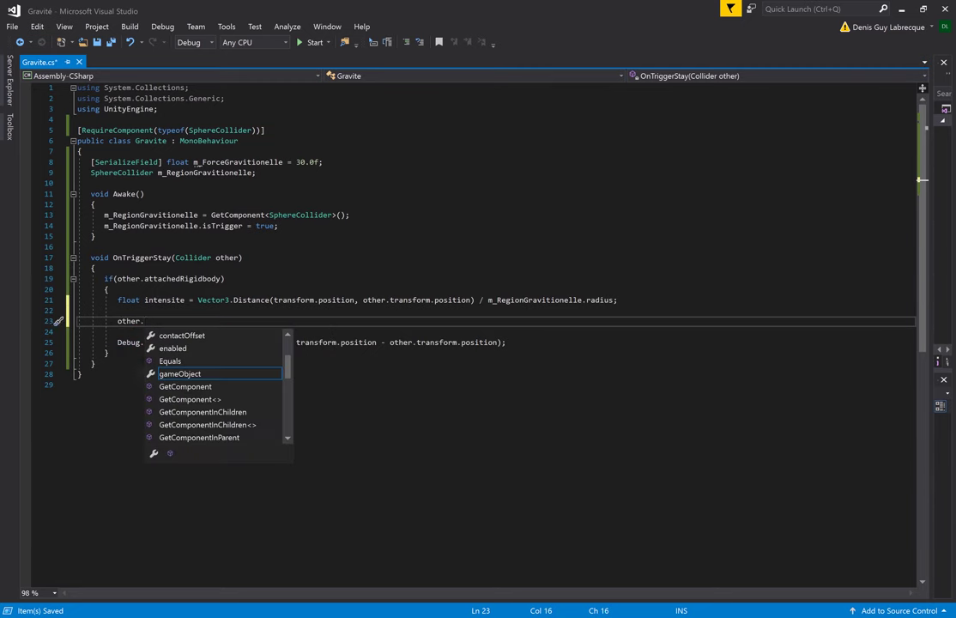
type("att")
key("Tab")
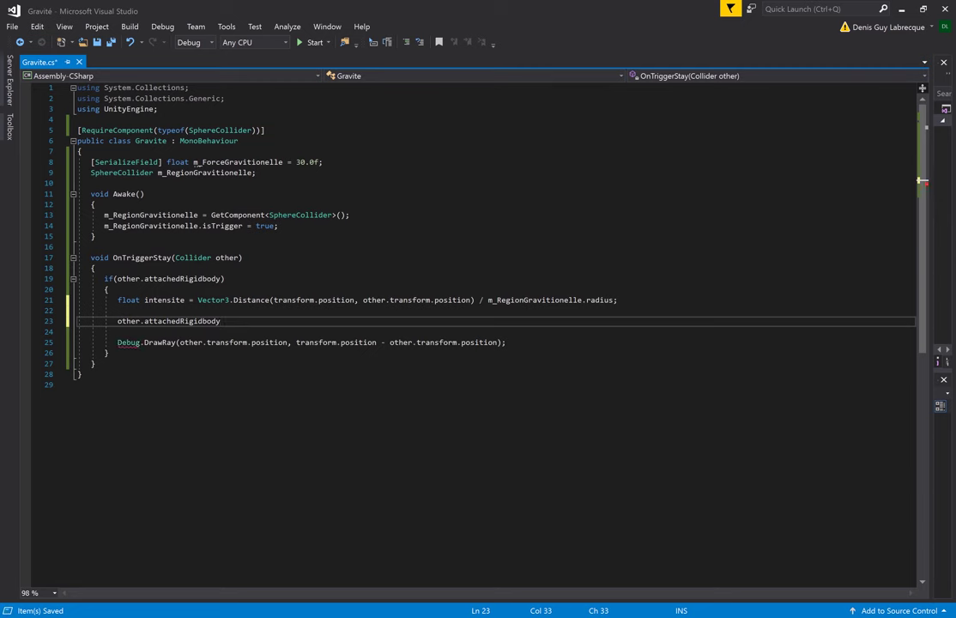
type(".addF")
key("Tab")
type("(")
key("ctrl+s")
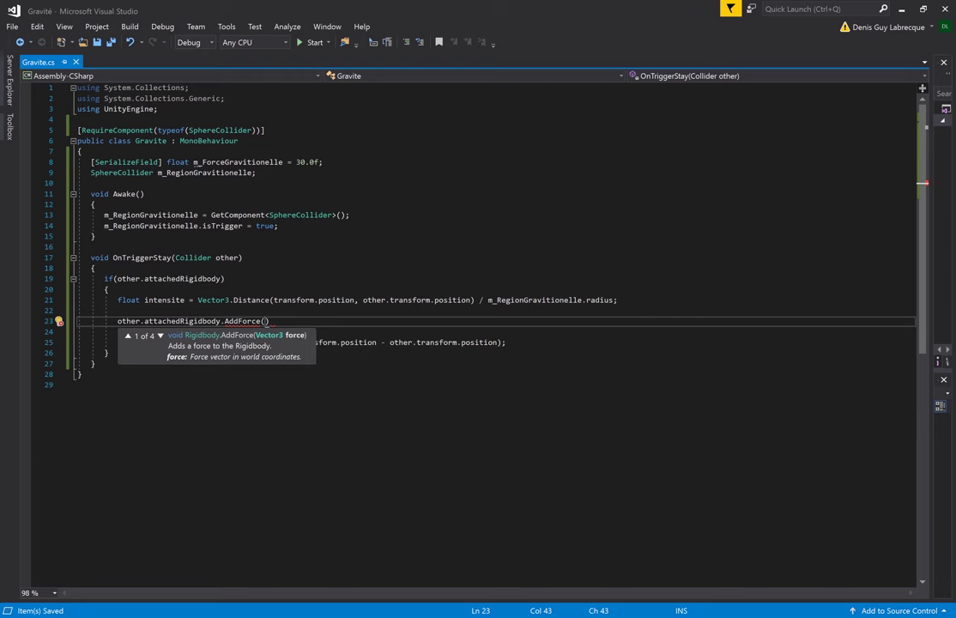
type("()")
- Copy the DrawRay direction expression from line 25 into AddForce's inner parentheses
left_click(418, 343)
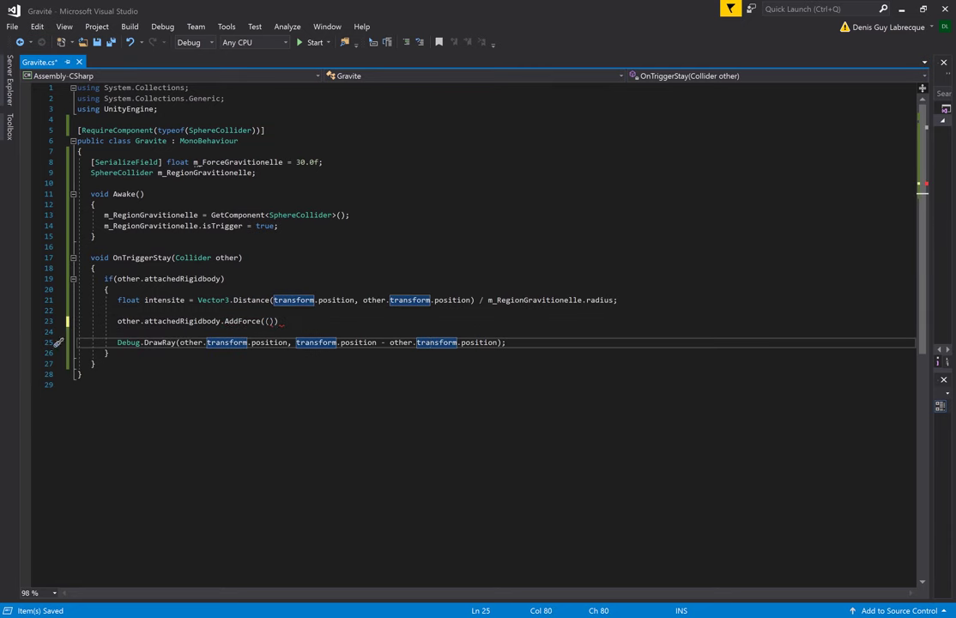
left_click_drag(296, 343, 498, 343)
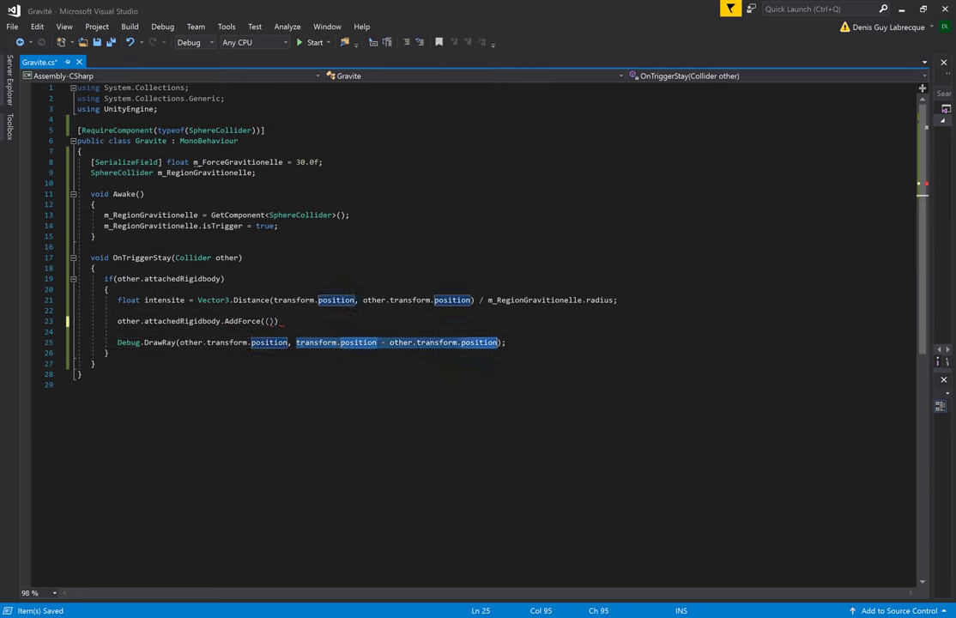
key("ctrl+c")
left_click(269, 321)
key("ctrl+v")
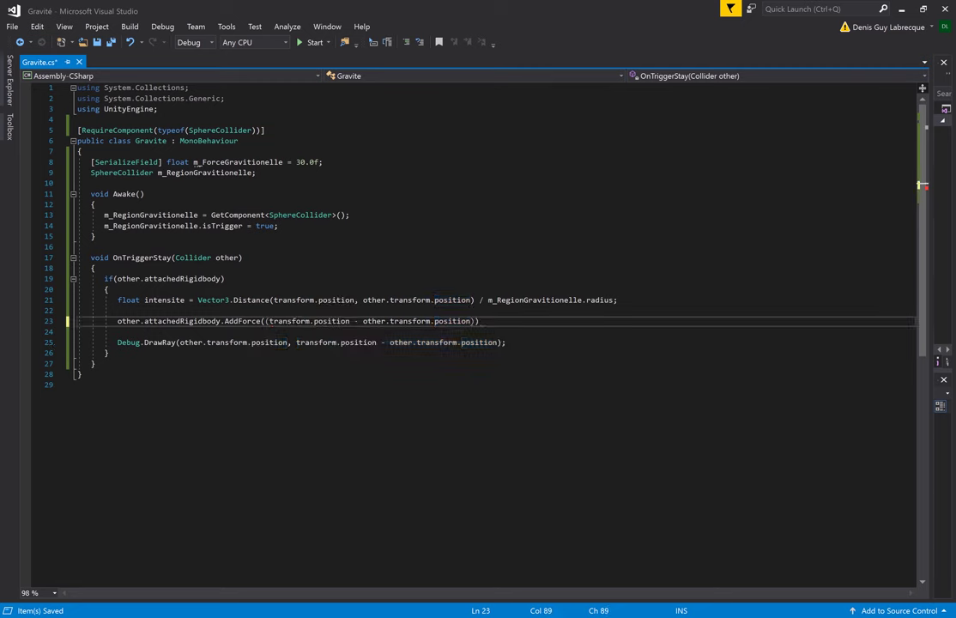
- Multiply the force by intensite, m_ForceGravitionelle and Time.deltaTime, then save
type("* ")
type("intensite * ")
type("m_F")
key("Tab")
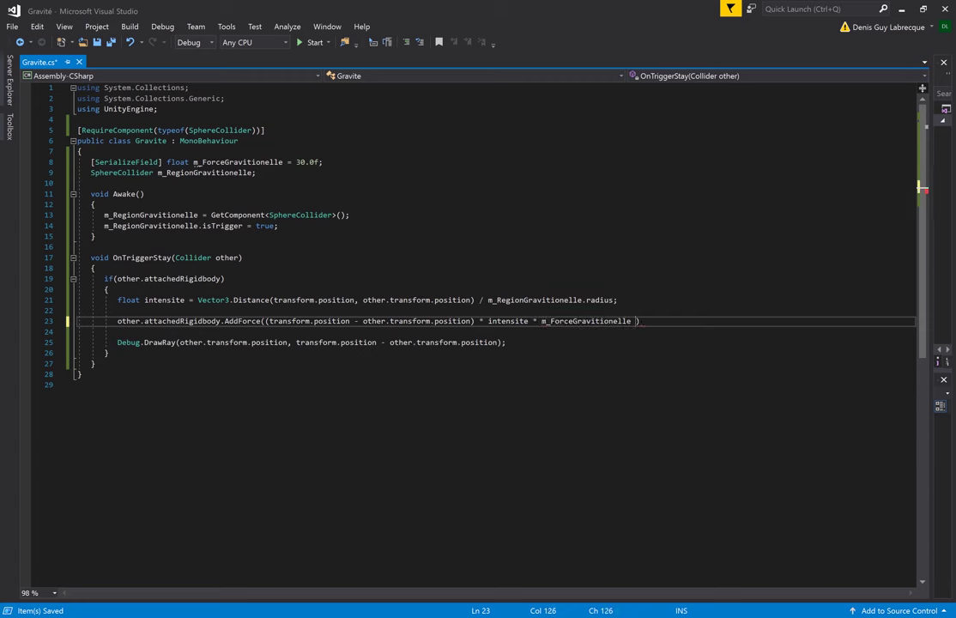
type("*")
key("Tab")
type(".de")
key("Tab")
type(";")
key("ctrl+s")
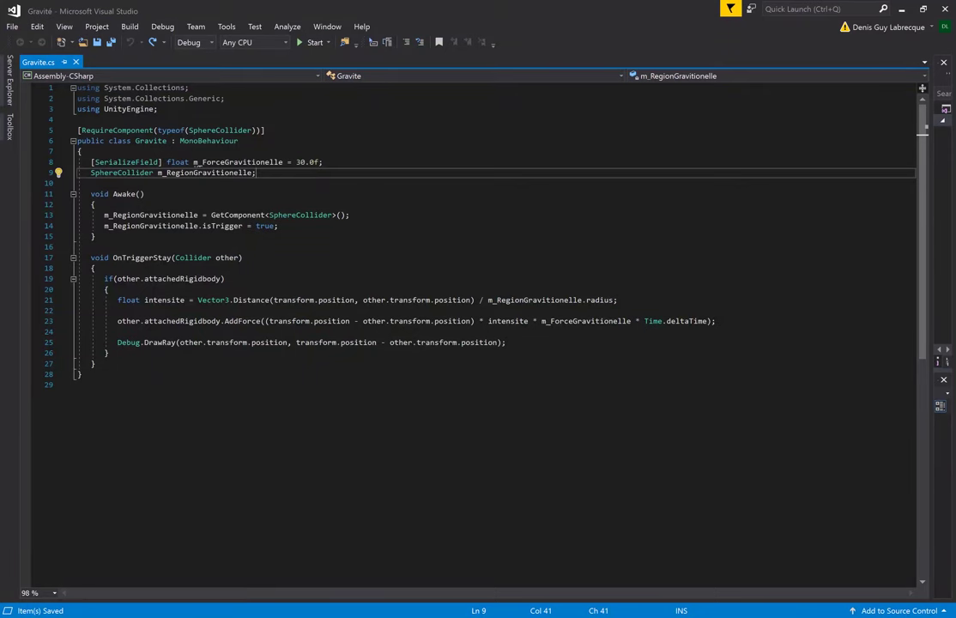
- Declare m_Terre from GetComponentInChildren<SphereCollider>() and m_DistanceDattraction as region radius minus m_Terre.radius
key("Return")
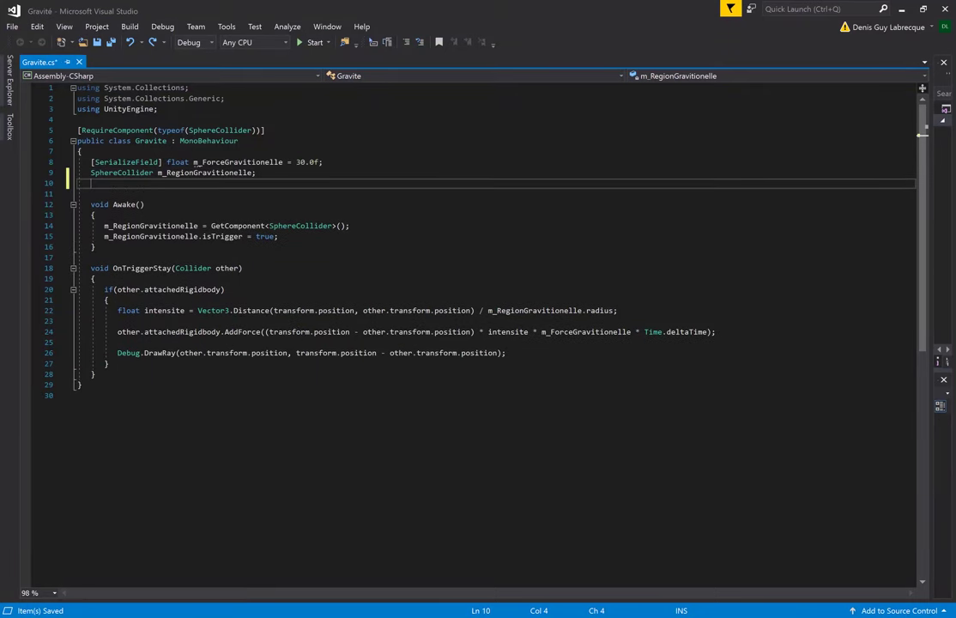
type("SphereCollider m_Terre;m_Terre = GetComponentInChildren<SphereCollider>();float m_DistanceDattraction;m_DistanceDattraction = m_RegionGravitionelle.radius - m_RegionGravitione")
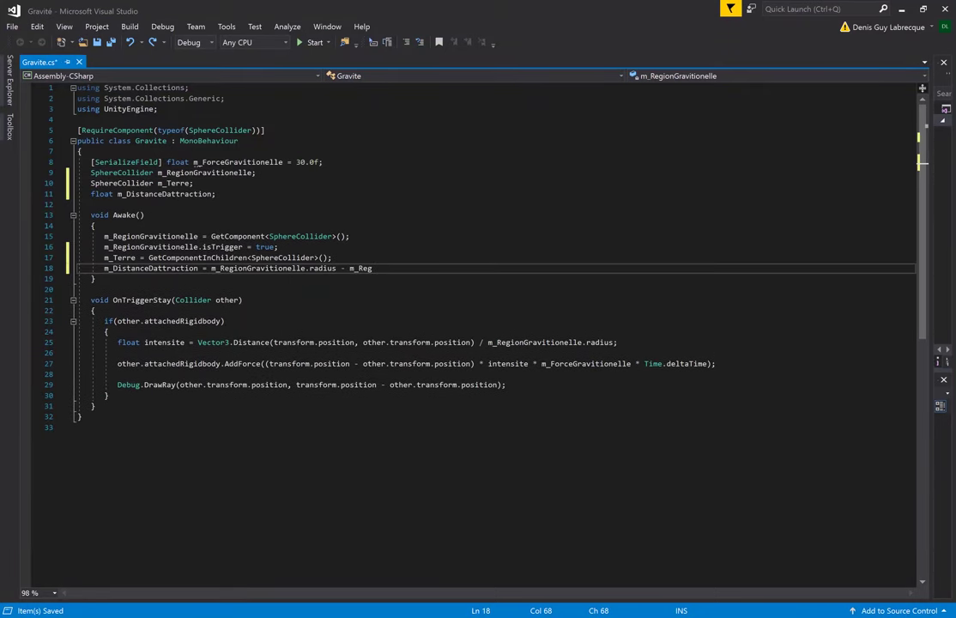
key("BackSpace")
key("BackSpace")
key("BackSpace")
type("m_Terre.radius;")
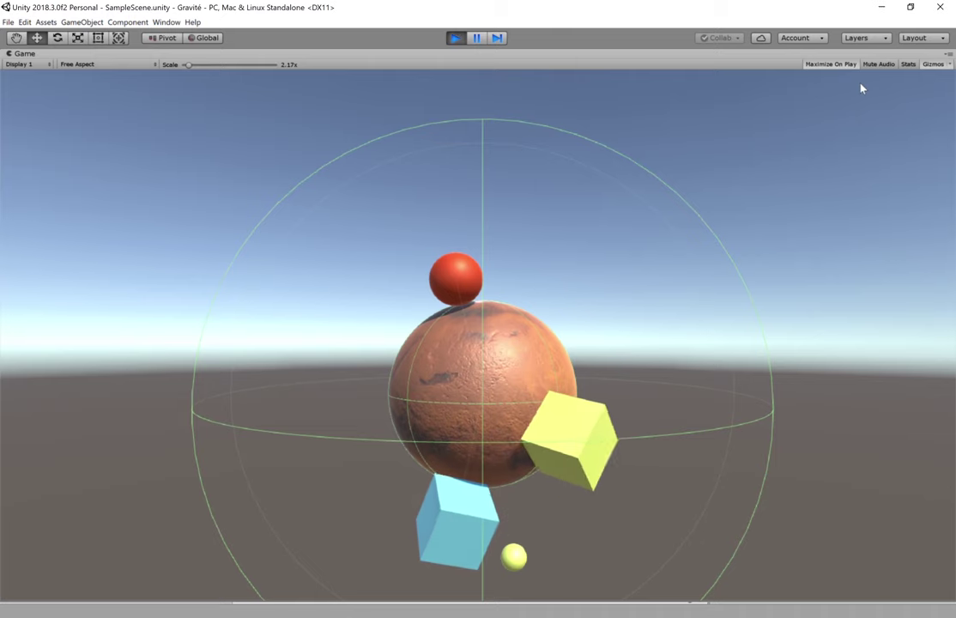
- Stop Play mode, set the Planette's Sphere Collider radius to 15, and play again
key("ctrl+p")
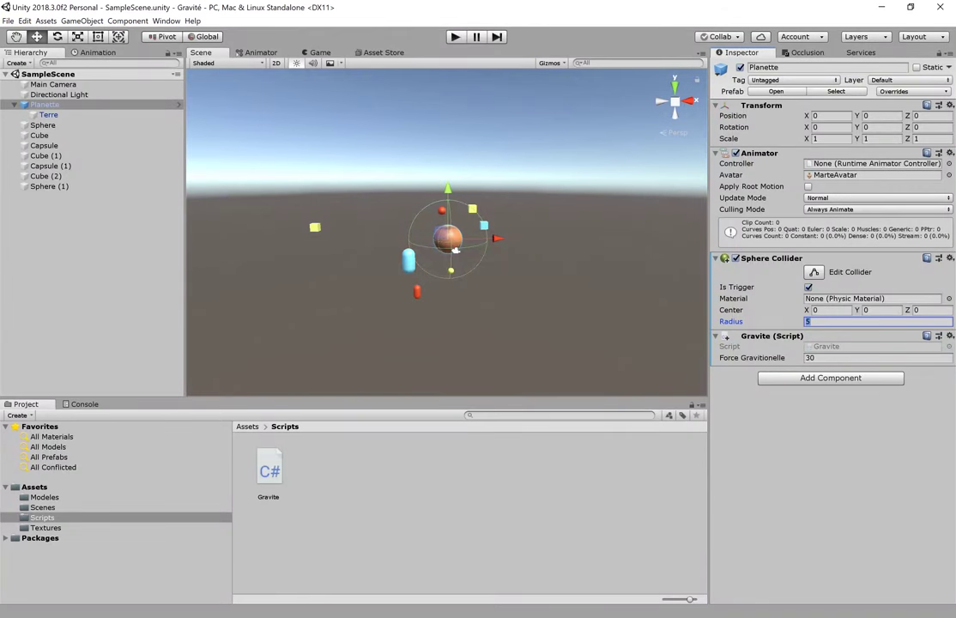
type("15")
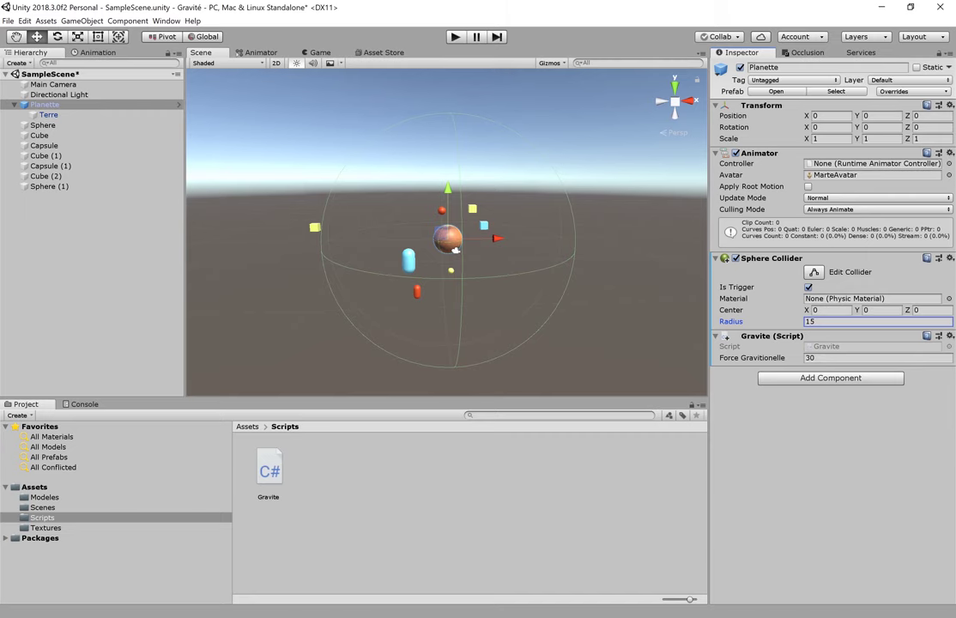
key("ctrl+p")
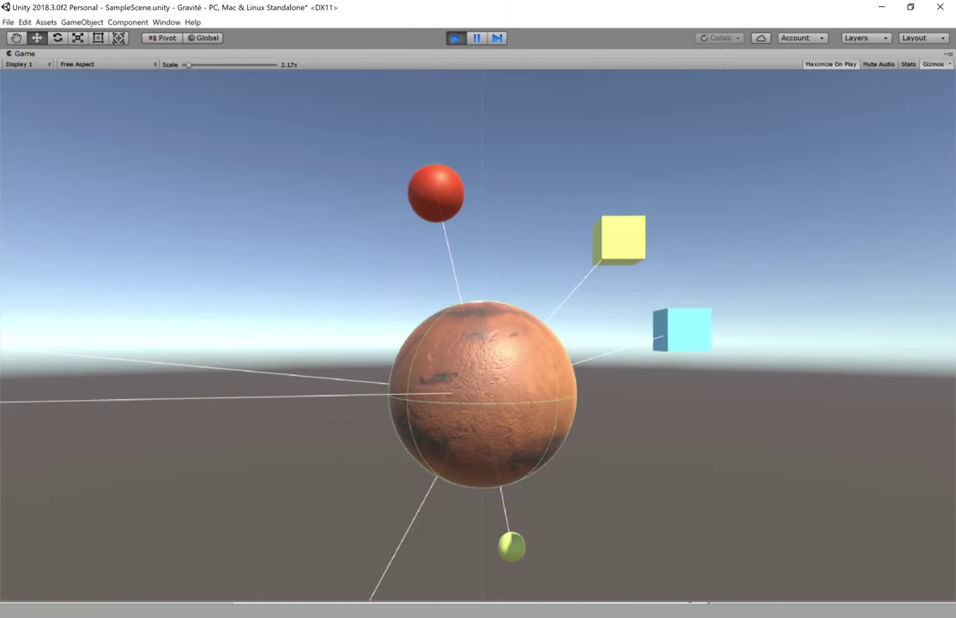